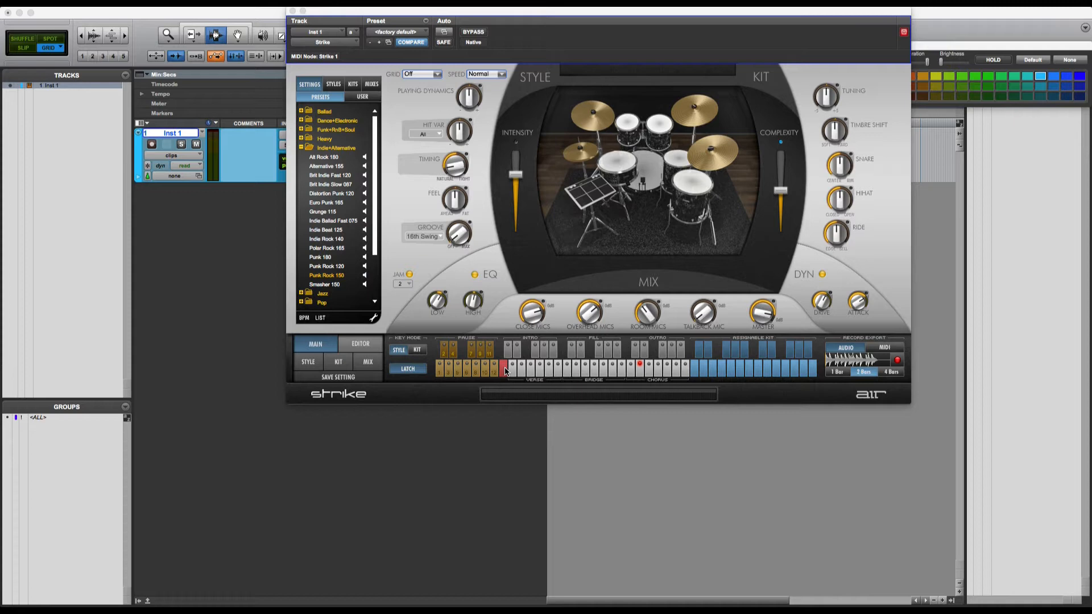
Step: Audition the Punk Rock 150 Chorus B, Chorus A and Fill E patterns, stopping playback in between
{"action": "left_click", "coordinate": [640, 372]}
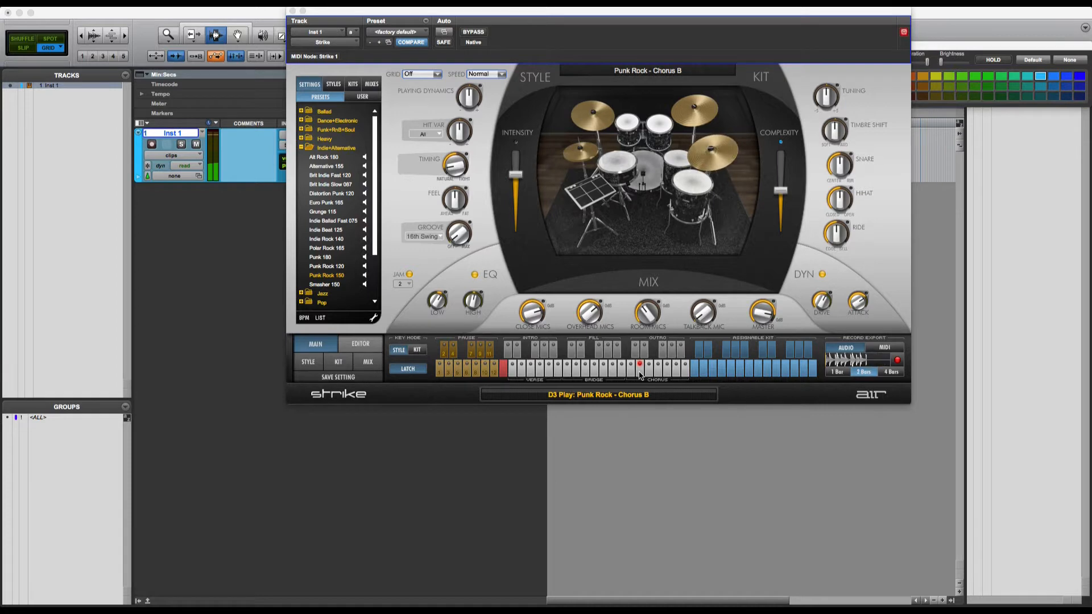
{"action": "left_click", "coordinate": [504, 371]}
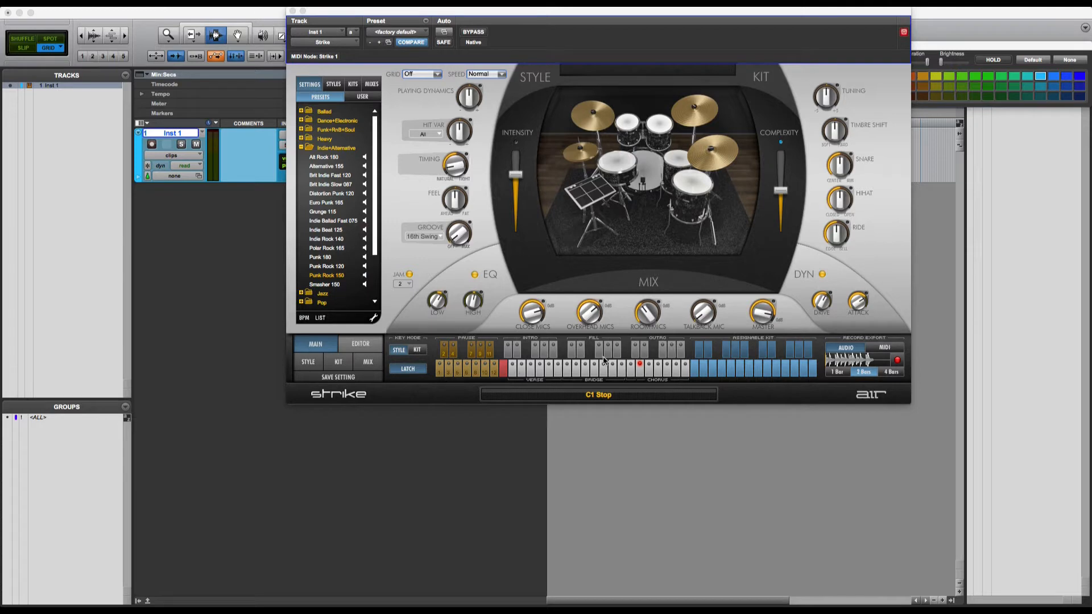
{"action": "left_click", "coordinate": [632, 373]}
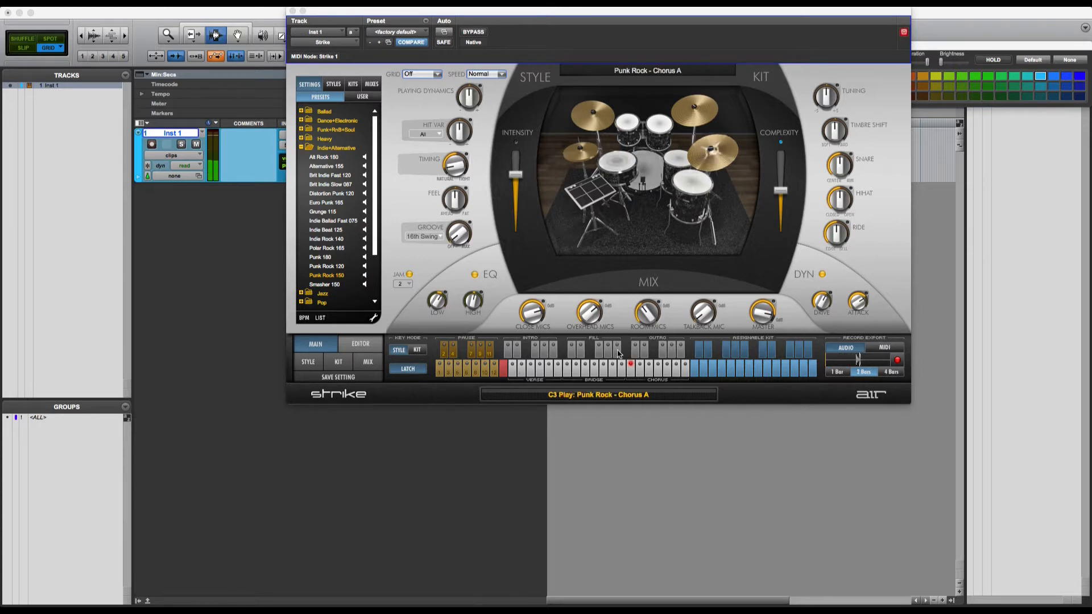
{"action": "left_click", "coordinate": [617, 349]}
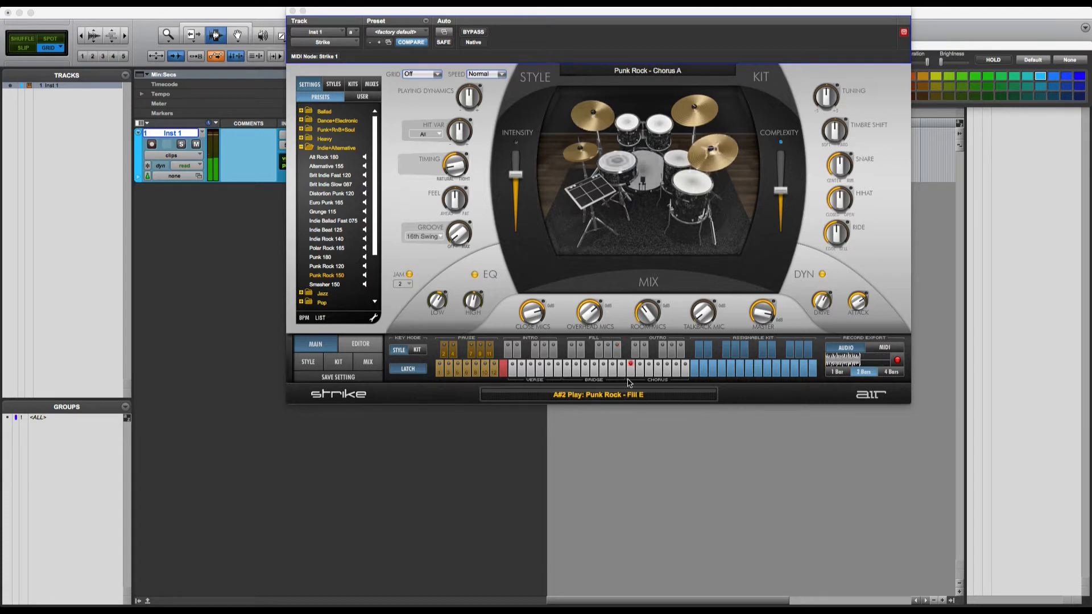
{"action": "left_click", "coordinate": [504, 370]}
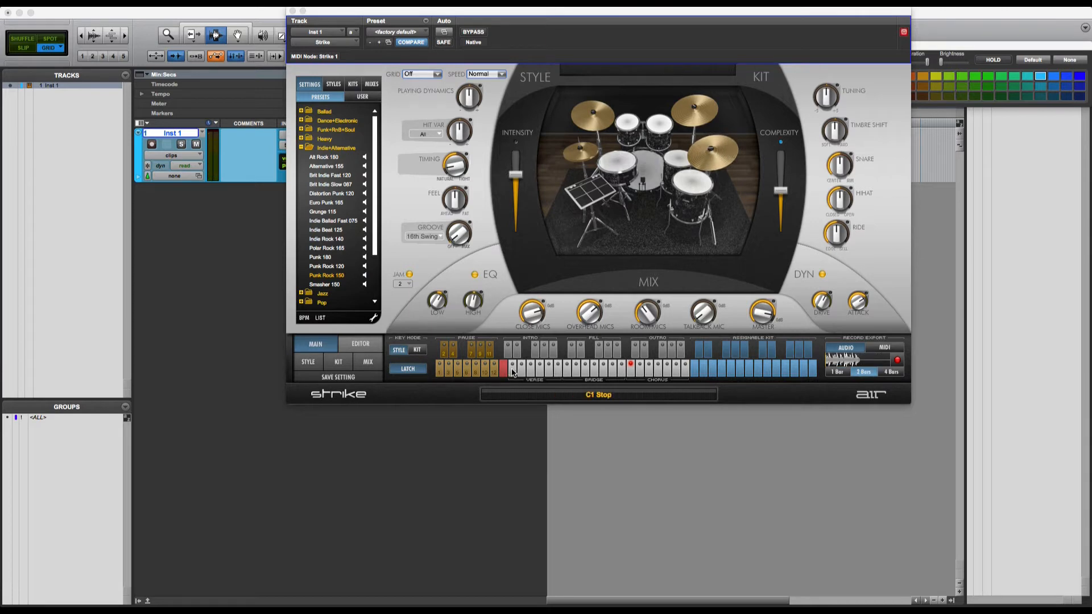
Step: Step through the Verse A, B, C, E and F patterns
{"action": "left_click", "coordinate": [522, 371]}
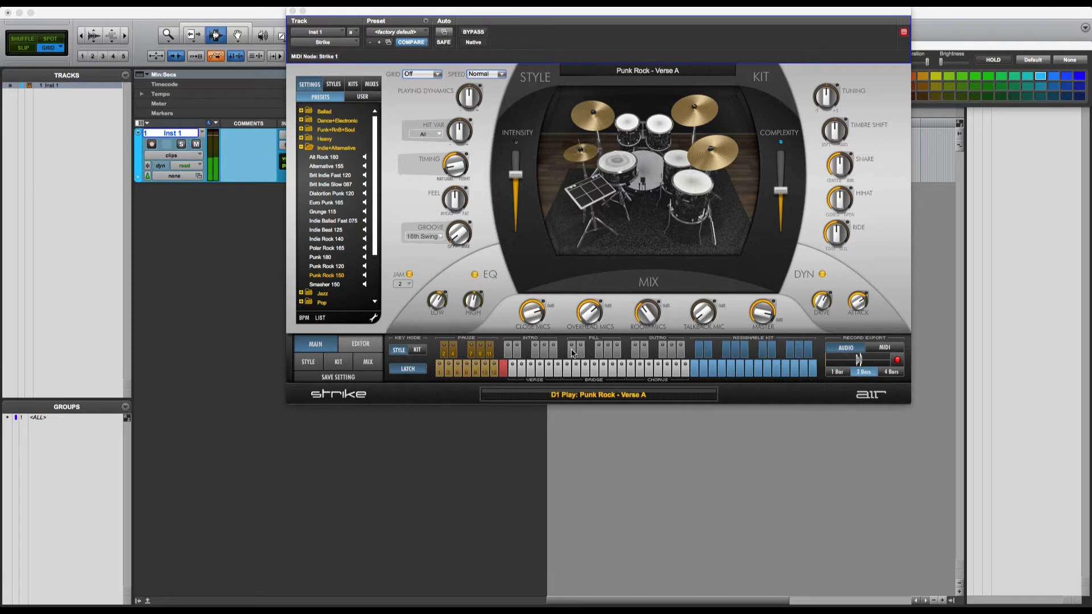
{"action": "left_click", "coordinate": [532, 371]}
{"action": "left_click", "coordinate": [539, 371]}
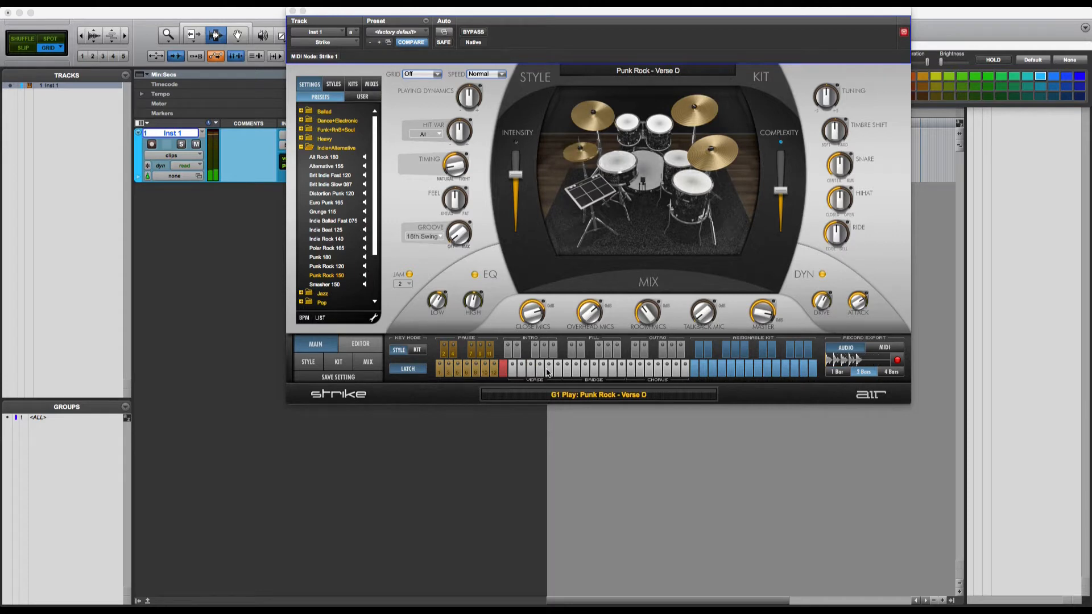
{"action": "left_click", "coordinate": [551, 371]}
{"action": "left_click", "coordinate": [557, 364]}
Step: Play Intro E and stop, then start Chorus A and bring up the mixer page
{"action": "left_click", "coordinate": [555, 356]}
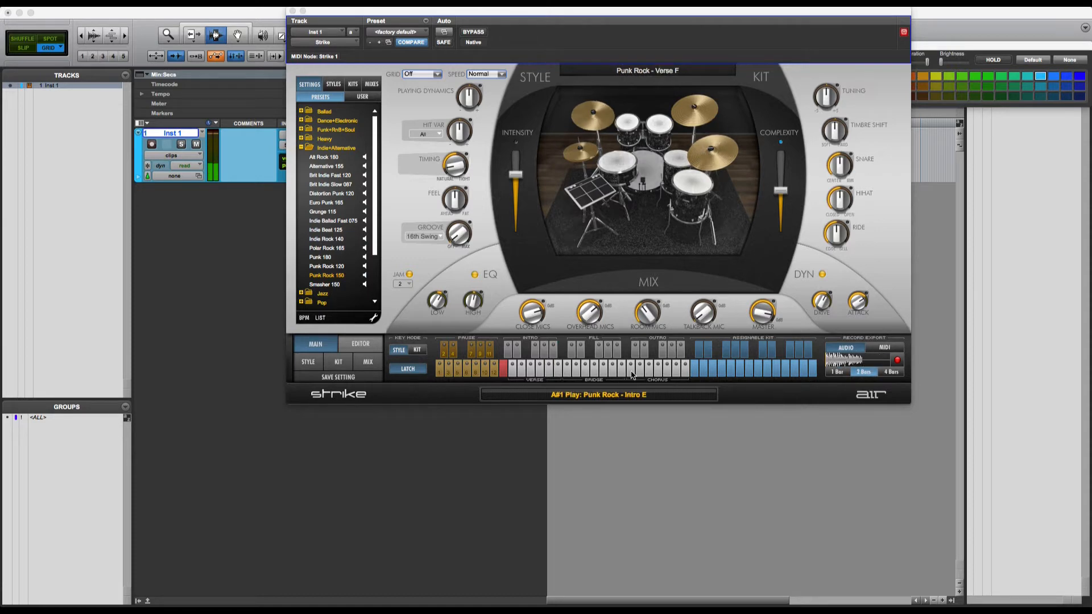
{"action": "left_click", "coordinate": [503, 368]}
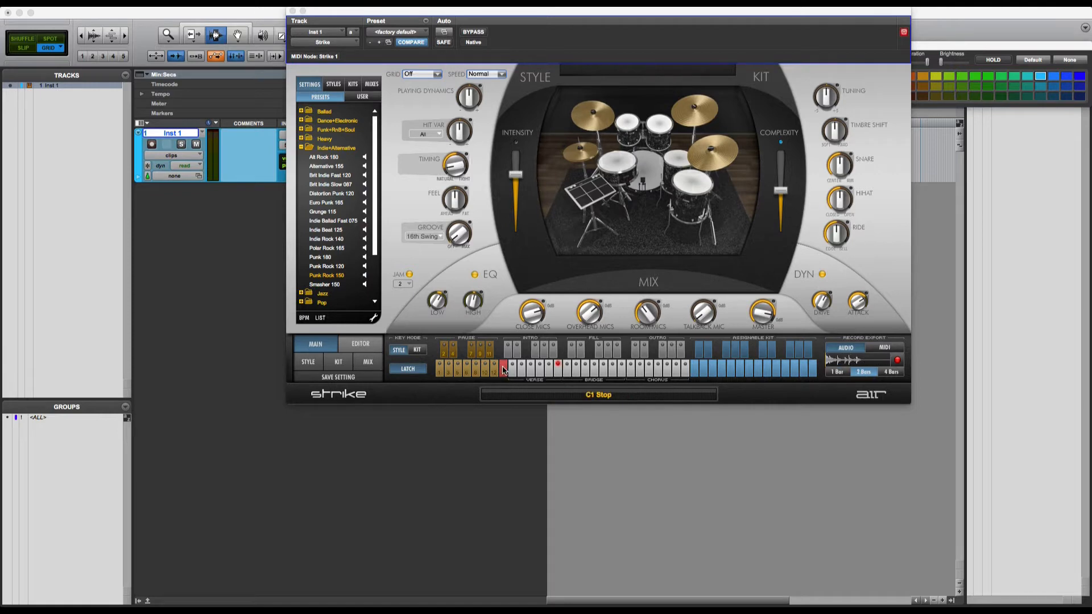
{"action": "left_click", "coordinate": [633, 372]}
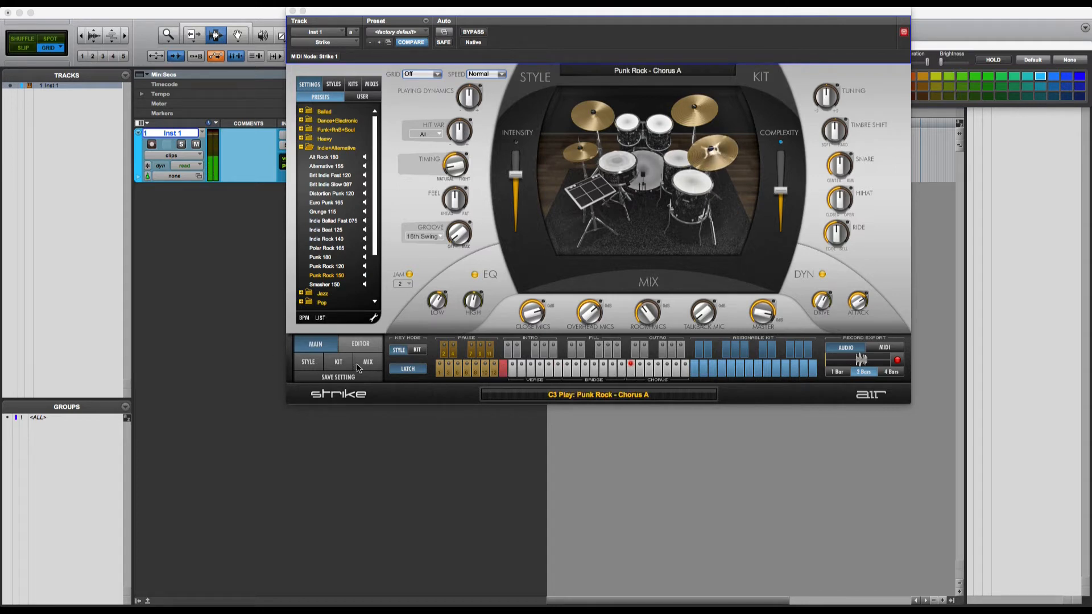
{"action": "left_click", "coordinate": [437, 314]}
Step: Solo the snare channel, load Punk Rock 120 and pull the Hihat 1 fader down to silence
{"action": "left_click", "coordinate": [446, 271]}
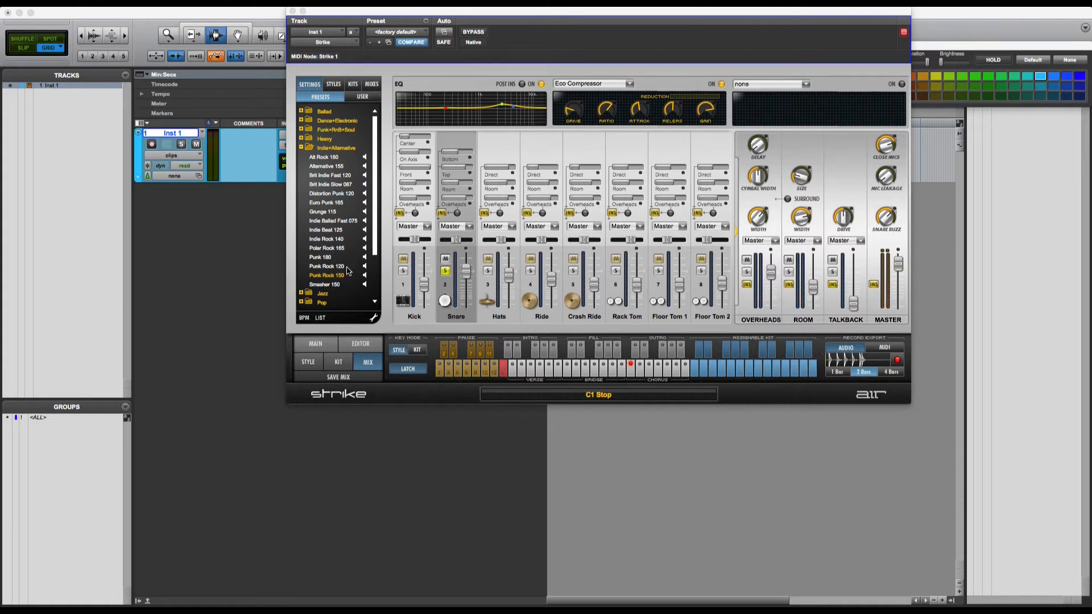
{"action": "left_click", "coordinate": [327, 266]}
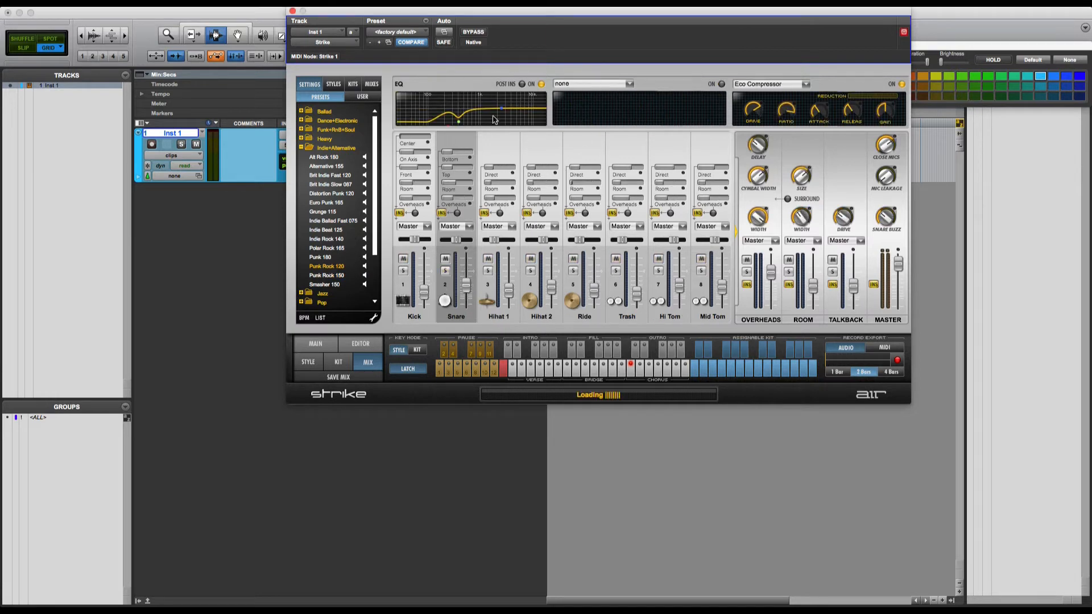
{"action": "left_click", "coordinate": [505, 315]}
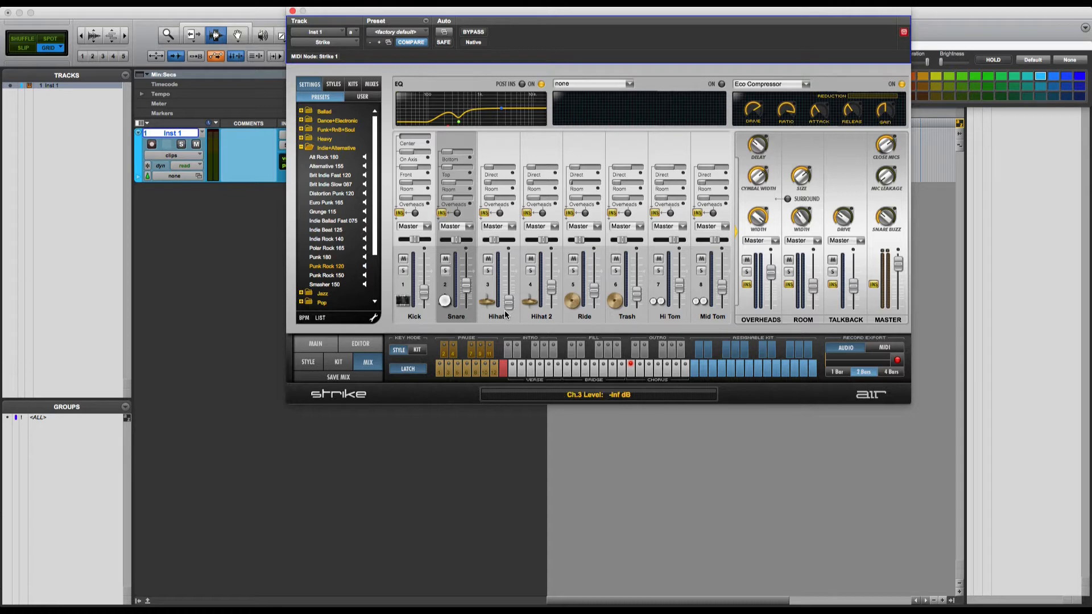
{"action": "left_click", "coordinate": [500, 314]}
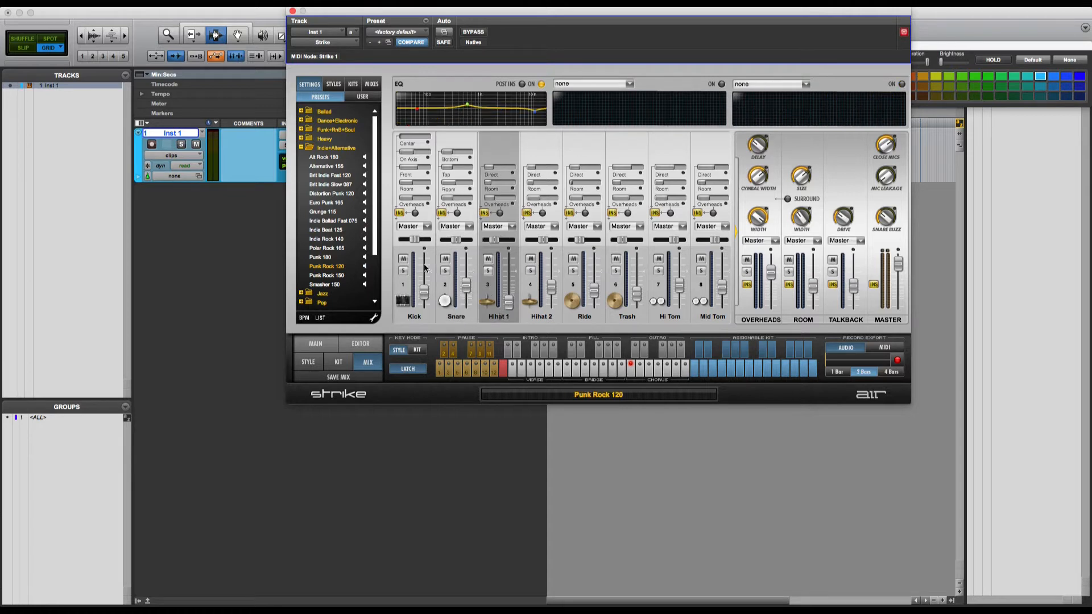
Step: Switch back to Punk Rock 150, reload Punk Rock 120, and return to the main page
{"action": "left_click", "coordinate": [321, 276]}
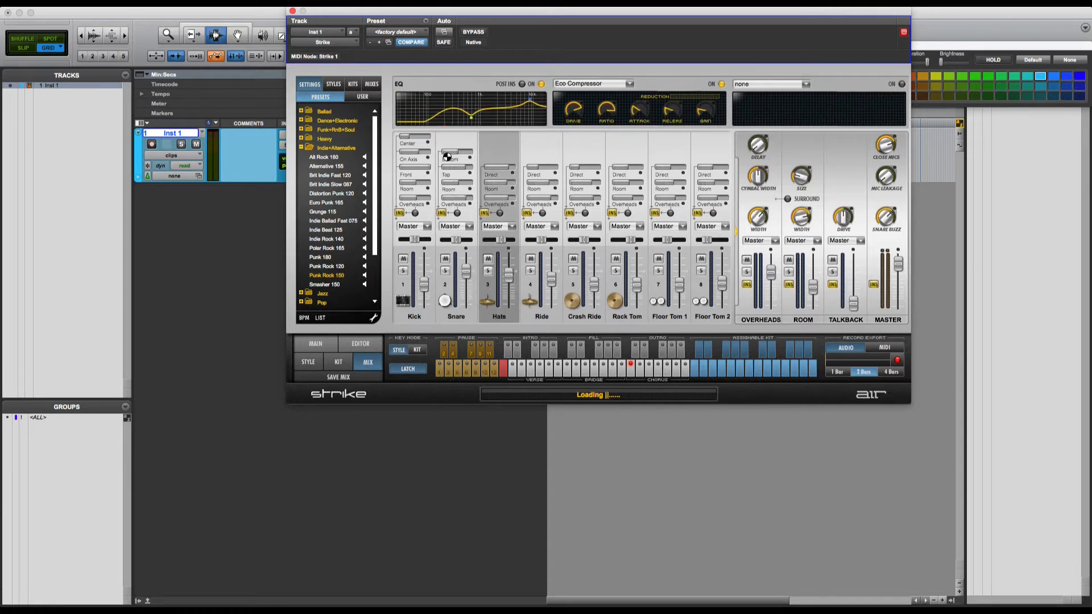
{"action": "left_click", "coordinate": [335, 266]}
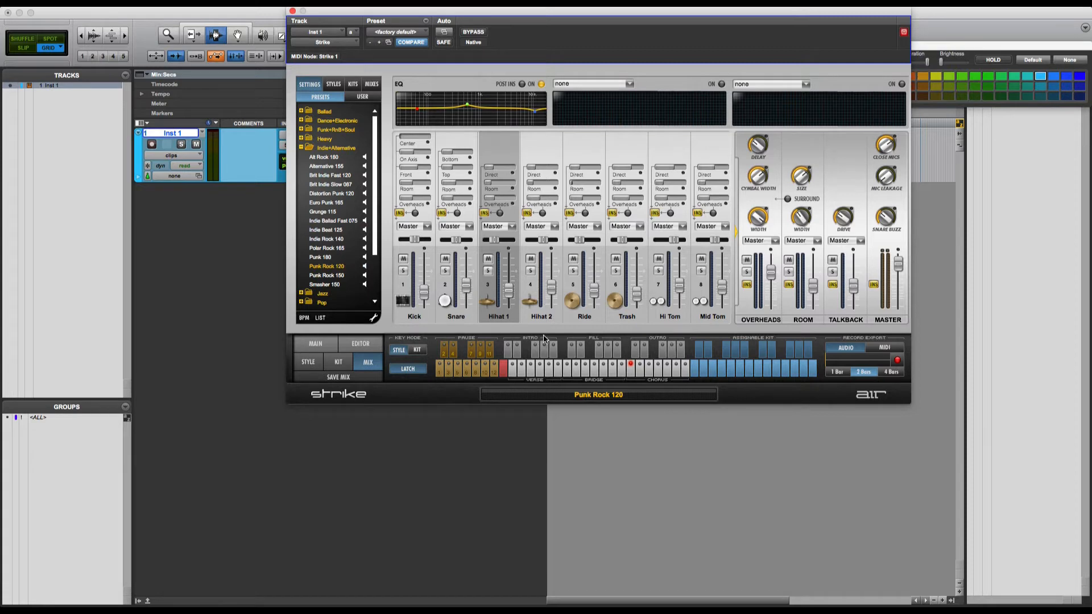
{"action": "left_click", "coordinate": [315, 344]}
Step: Play and stop a Punk Rock 120 pattern, then load Punk 180 and play its Verse A
{"action": "left_click", "coordinate": [631, 373]}
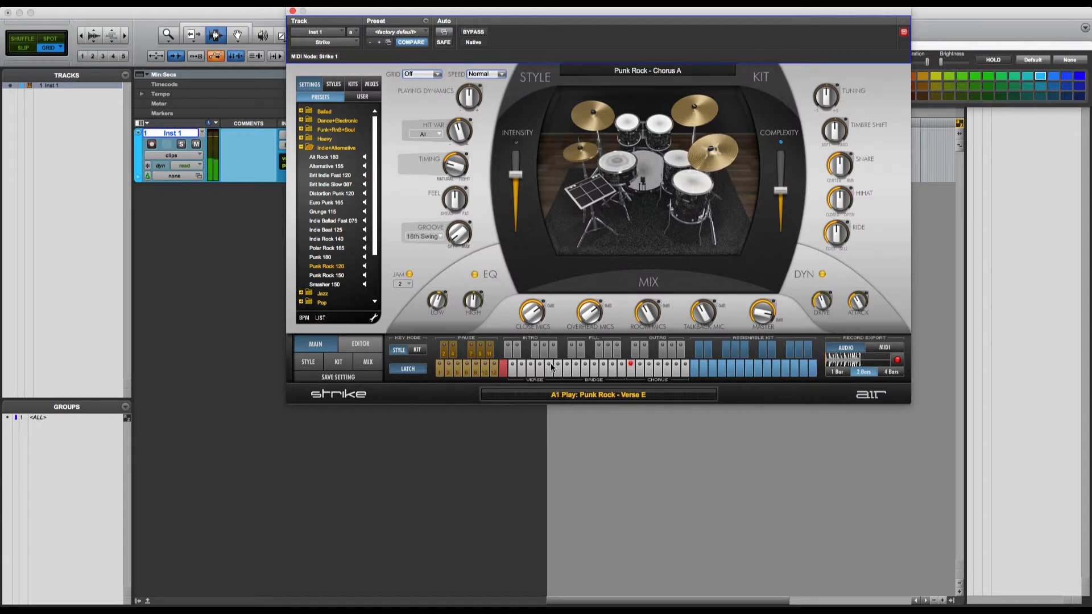
{"action": "left_click", "coordinate": [504, 370]}
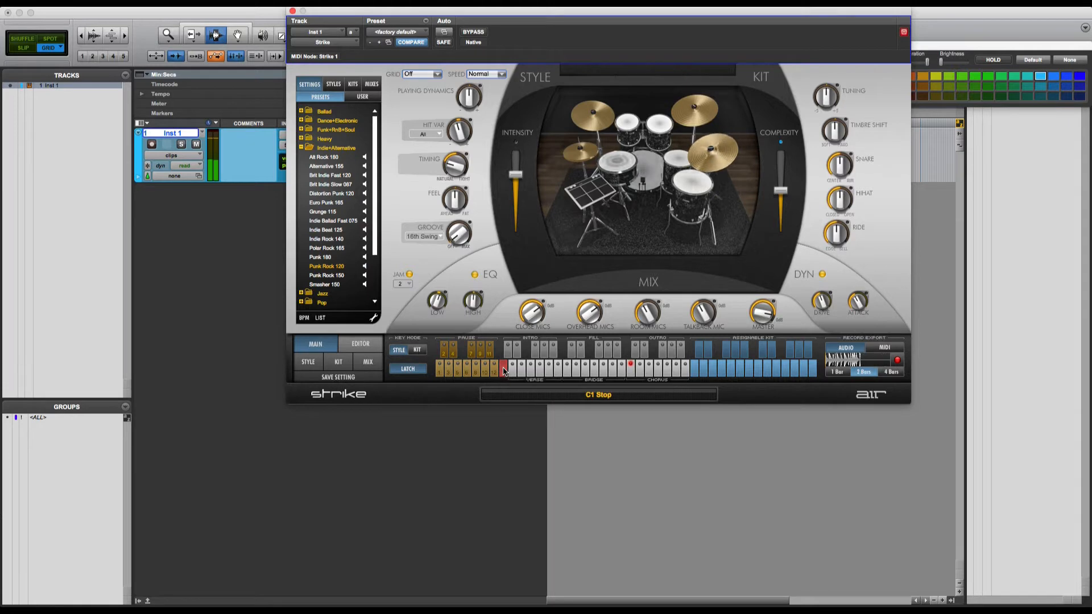
{"action": "left_click", "coordinate": [326, 257]}
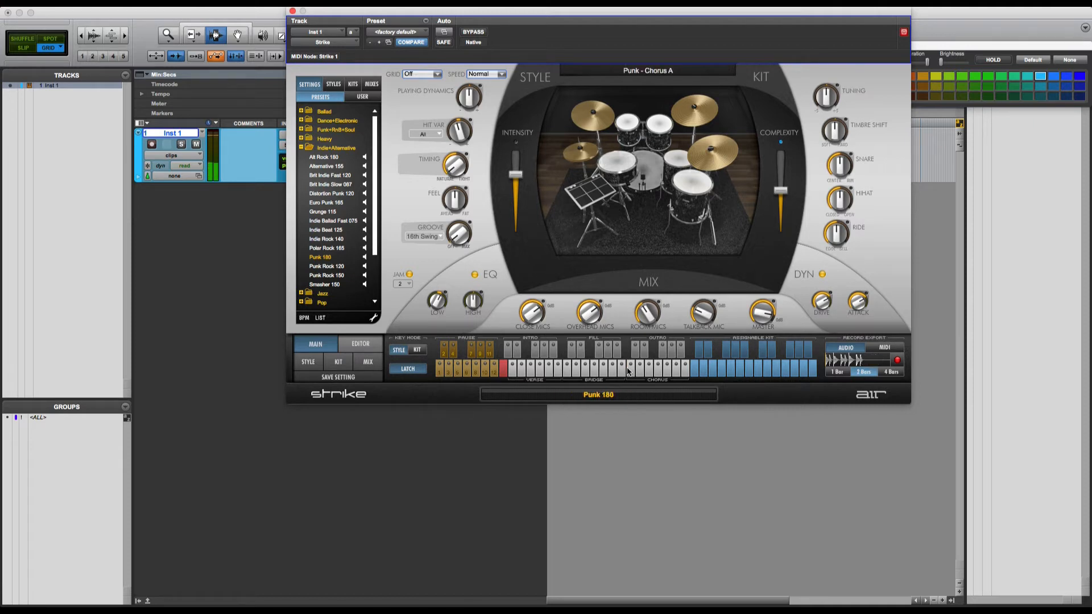
{"action": "left_click", "coordinate": [511, 369]}
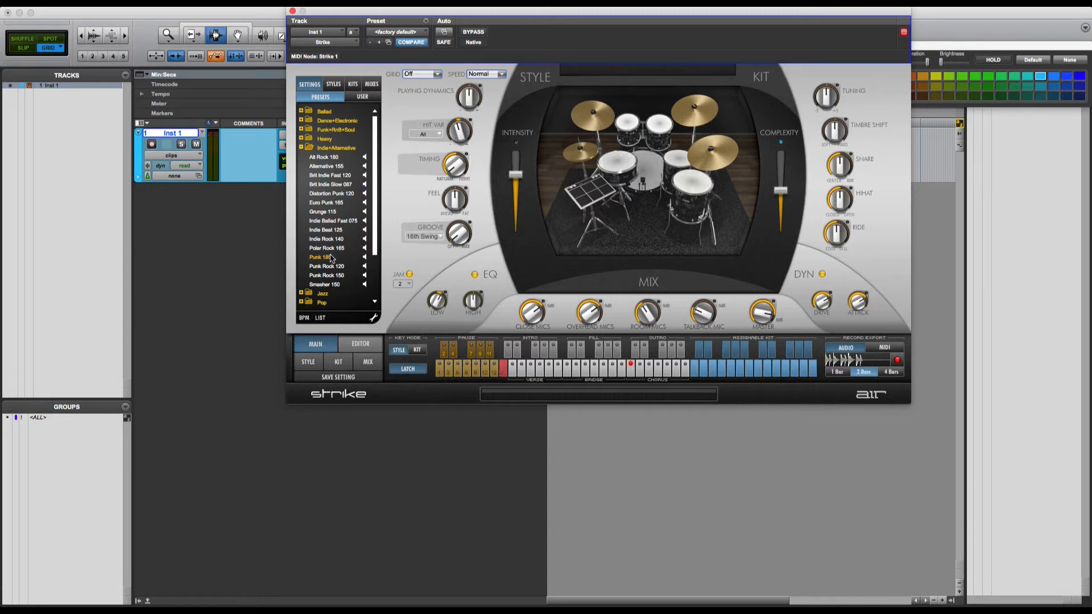
Step: Play Euro Punk 165's Chorus A, then Distortion Punk 120's Chorus B, and stop playback
{"action": "left_click", "coordinate": [333, 204]}
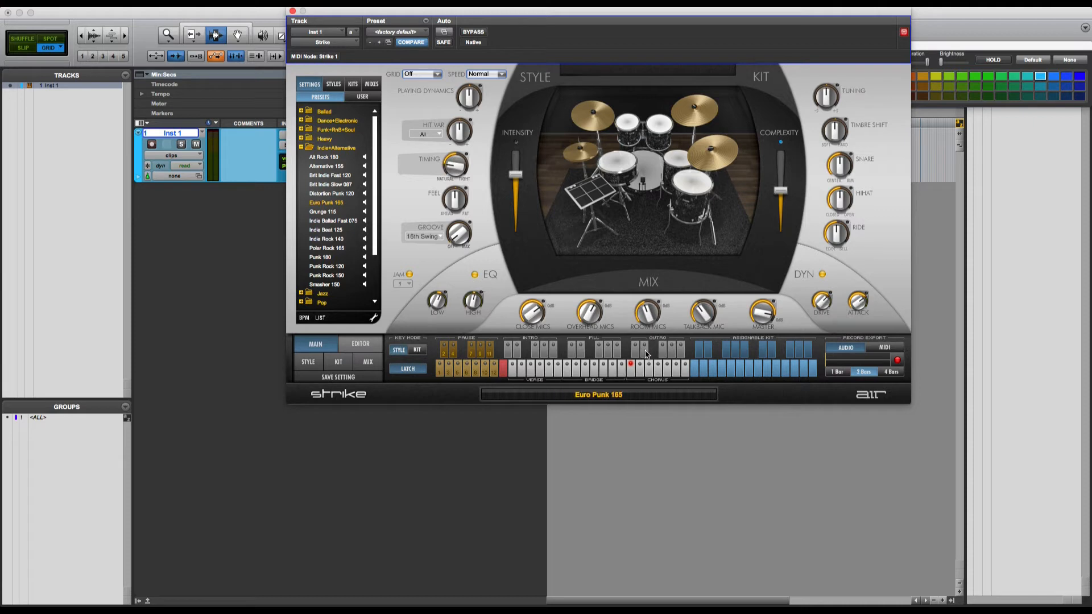
{"action": "left_click", "coordinate": [635, 367]}
{"action": "left_click", "coordinate": [341, 194]}
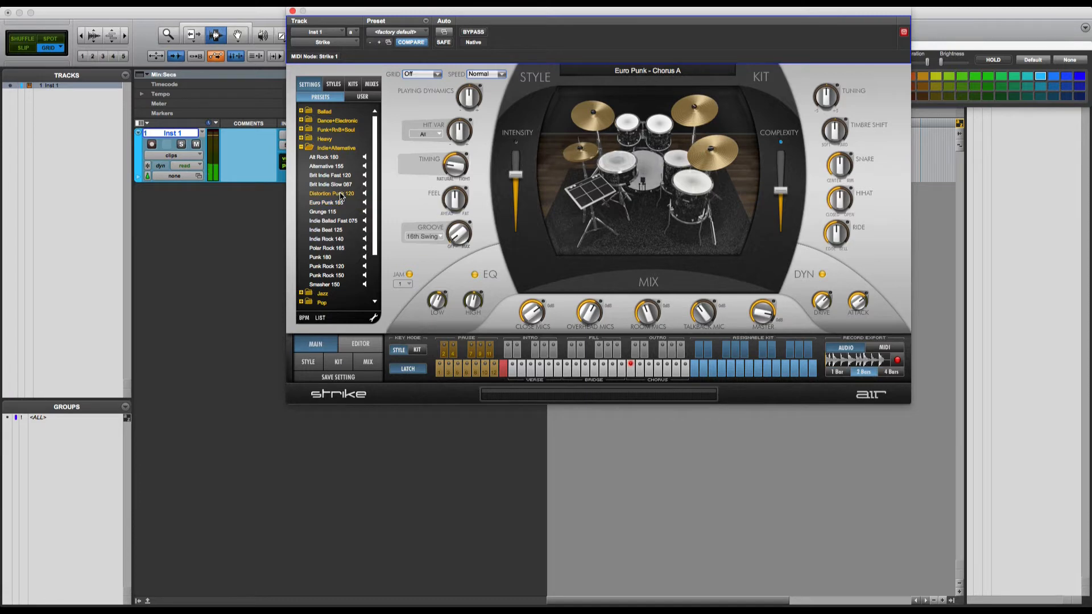
{"action": "left_click", "coordinate": [633, 364]}
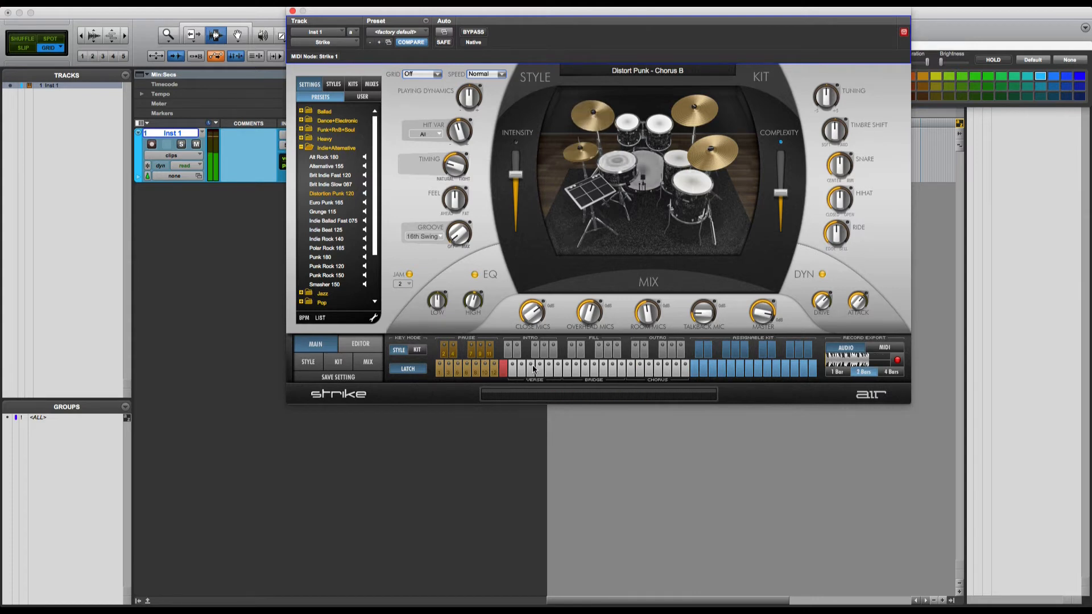
{"action": "left_click", "coordinate": [504, 369]}
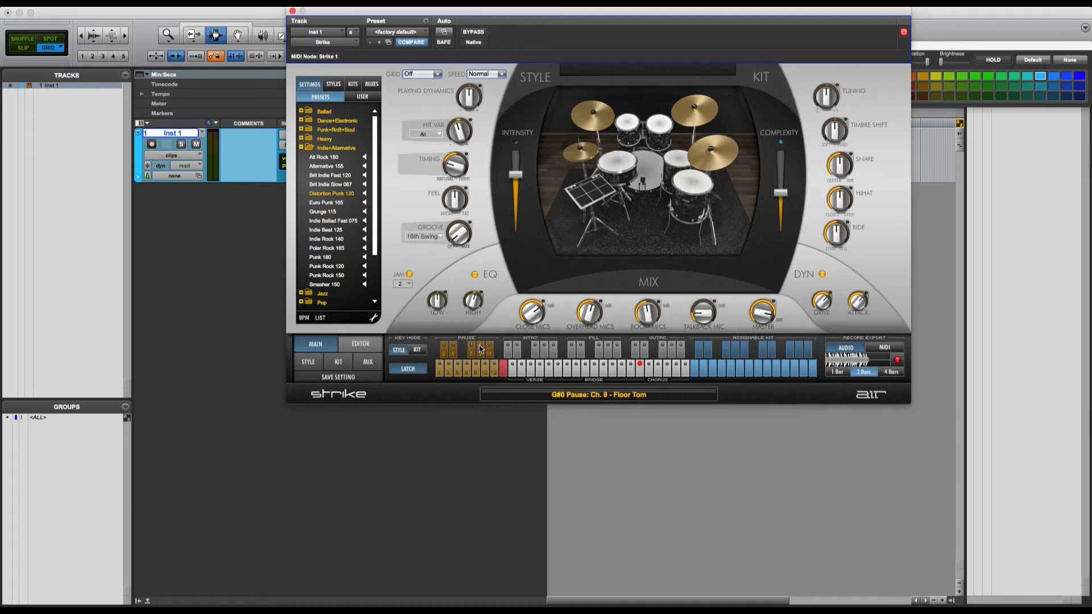
Step: Switch the keyboard to single-drum mode and trigger several kick and snare hits
{"action": "left_click", "coordinate": [418, 351]}
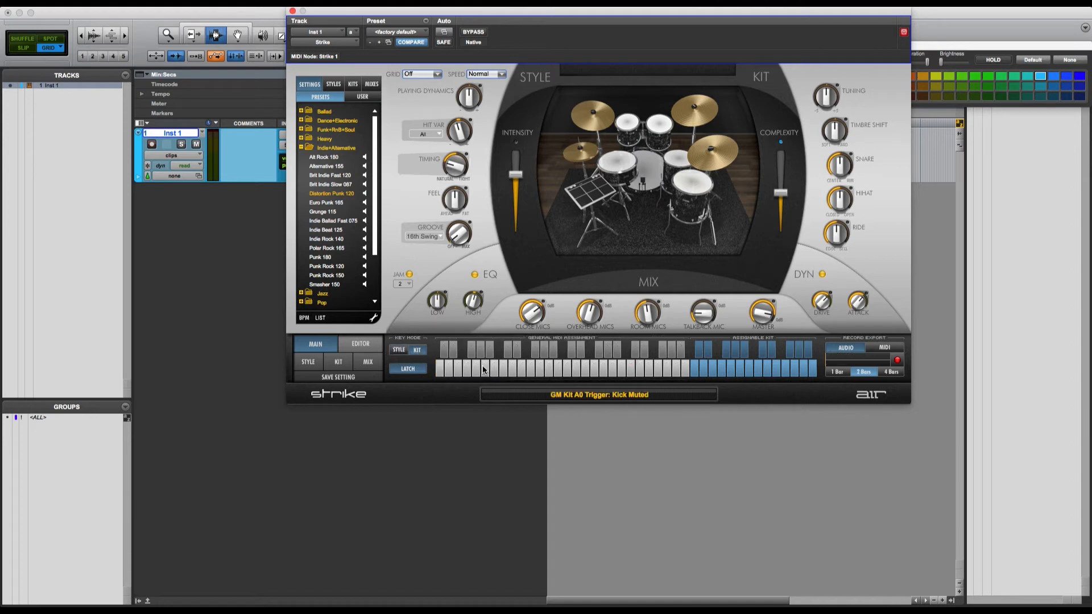
{"action": "left_click", "coordinate": [477, 366]}
{"action": "left_click", "coordinate": [488, 365]}
{"action": "left_click", "coordinate": [495, 365]}
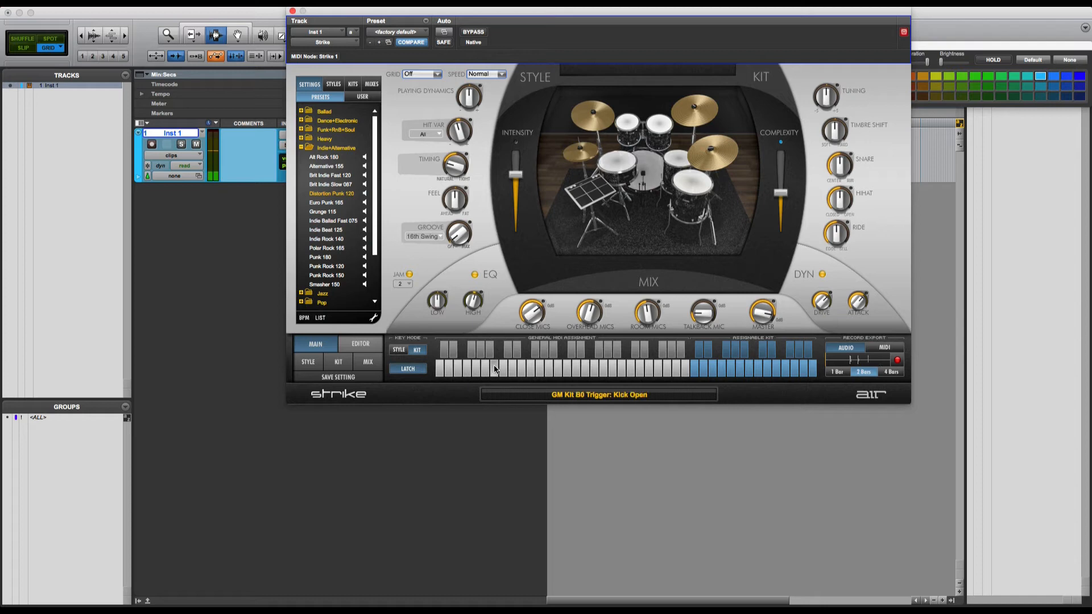
{"action": "left_click", "coordinate": [503, 365]}
{"action": "left_click", "coordinate": [517, 367]}
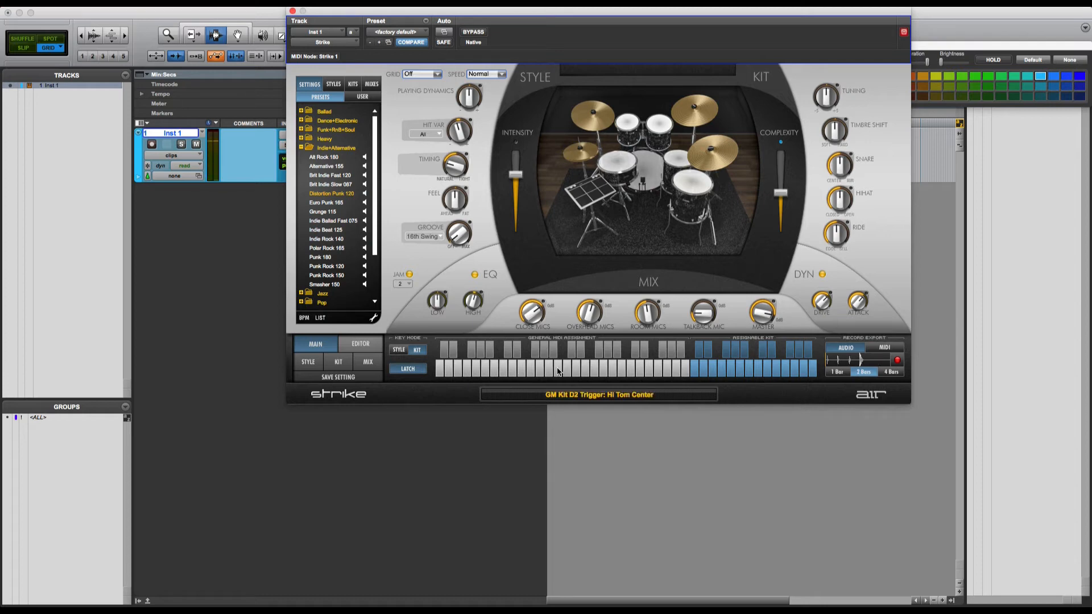
{"action": "left_click", "coordinate": [494, 366]}
{"action": "left_click", "coordinate": [486, 366]}
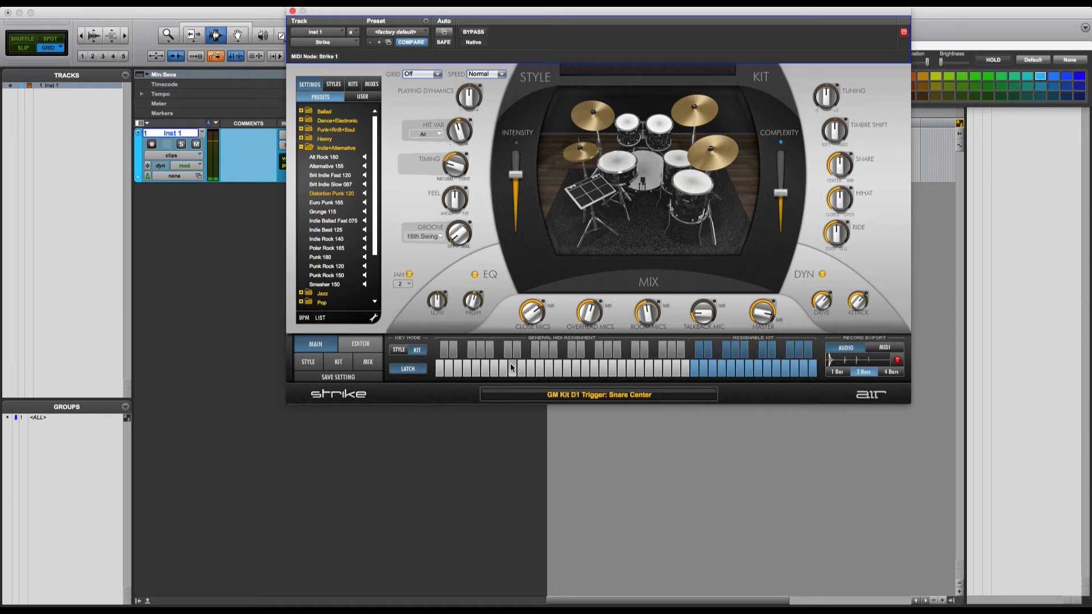
{"action": "left_click", "coordinate": [513, 364]}
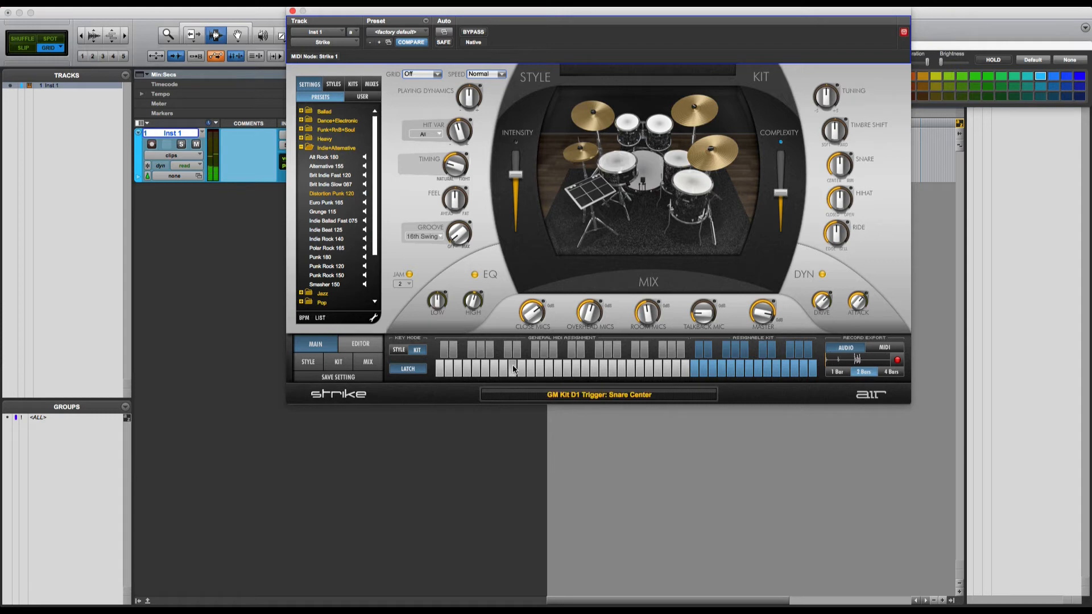
Step: On the Style page, reload Punk Rock 150 and set Key Mode to trigger style patterns
{"action": "left_click", "coordinate": [309, 363]}
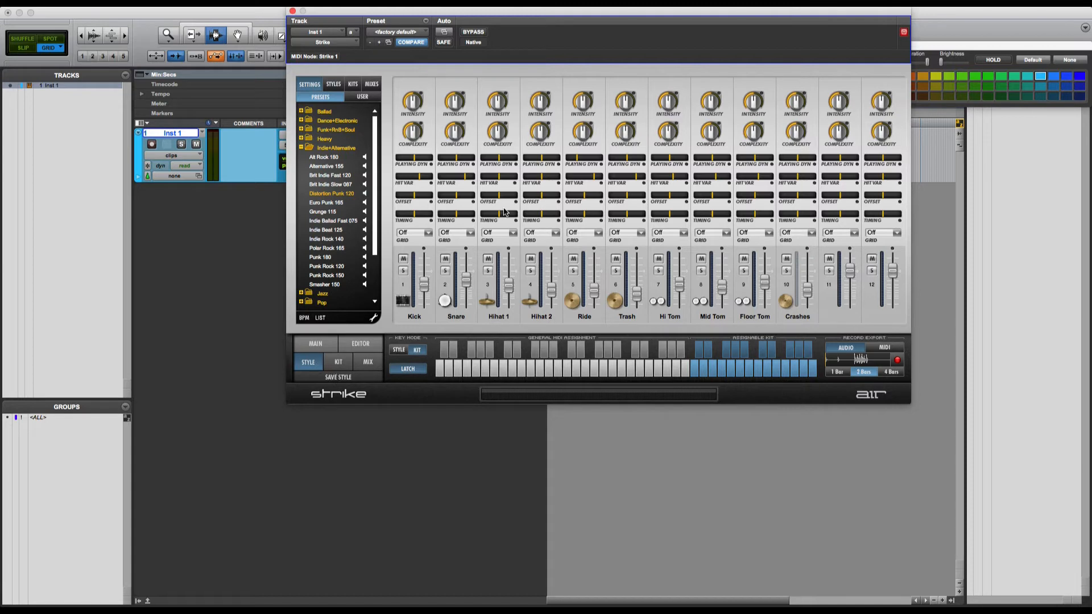
{"action": "left_click", "coordinate": [325, 276]}
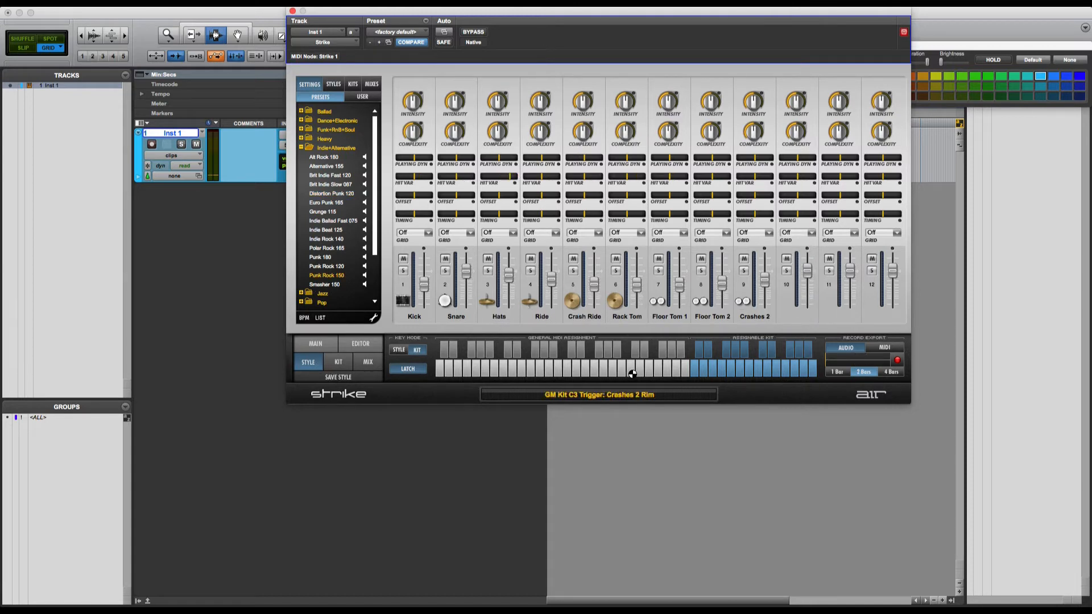
{"action": "left_click", "coordinate": [406, 350]}
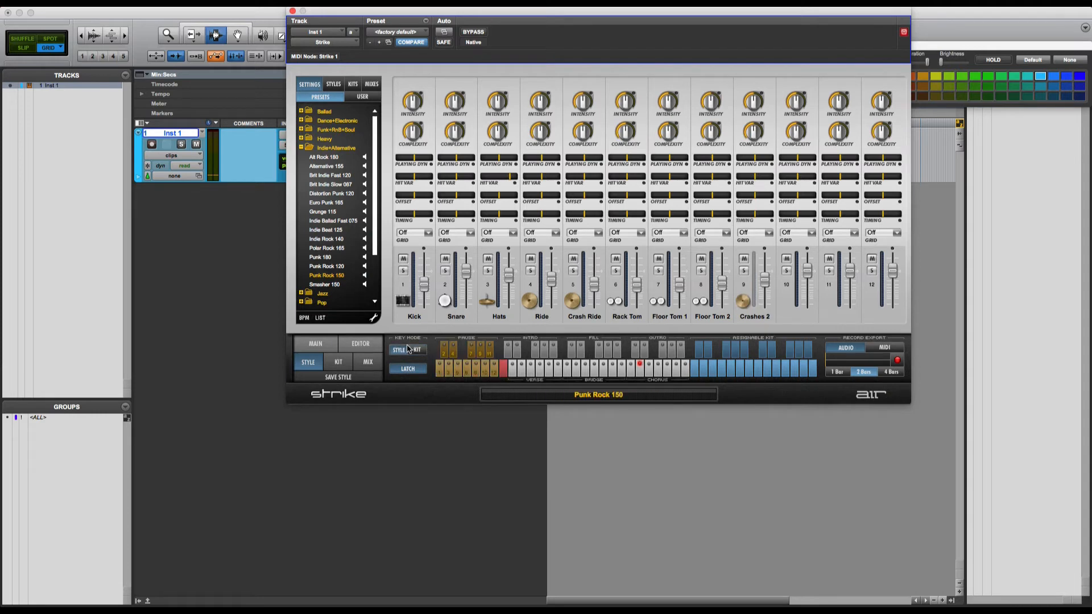
Step: Play Bridge G, push snare intensity to +100 %, then reset snare complexity to centre and intensity to 0 %
{"action": "left_click", "coordinate": [620, 371]}
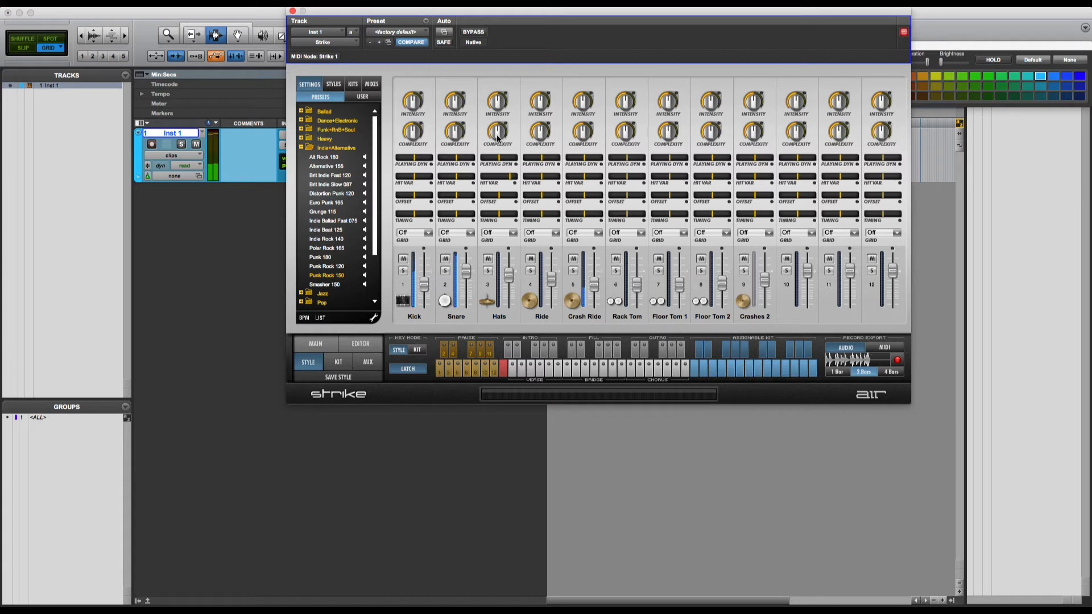
{"action": "left_click_drag", "start_coordinate": [455, 102], "coordinate": [455, 79]}
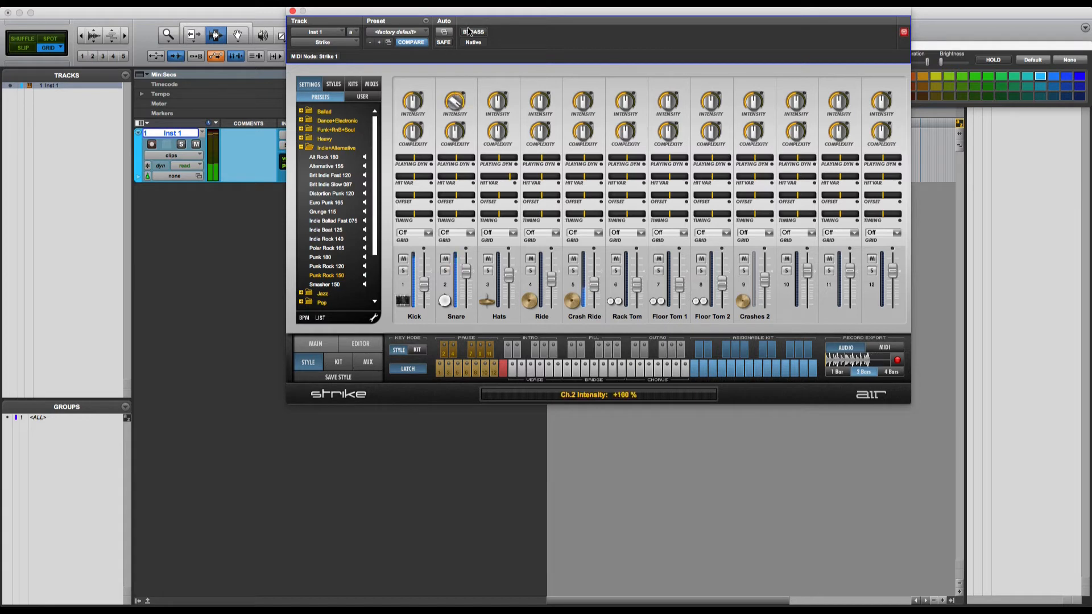
{"action": "left_click", "coordinate": [458, 131], "text": "alt"}
{"action": "left_click", "coordinate": [458, 105], "text": "alt"}
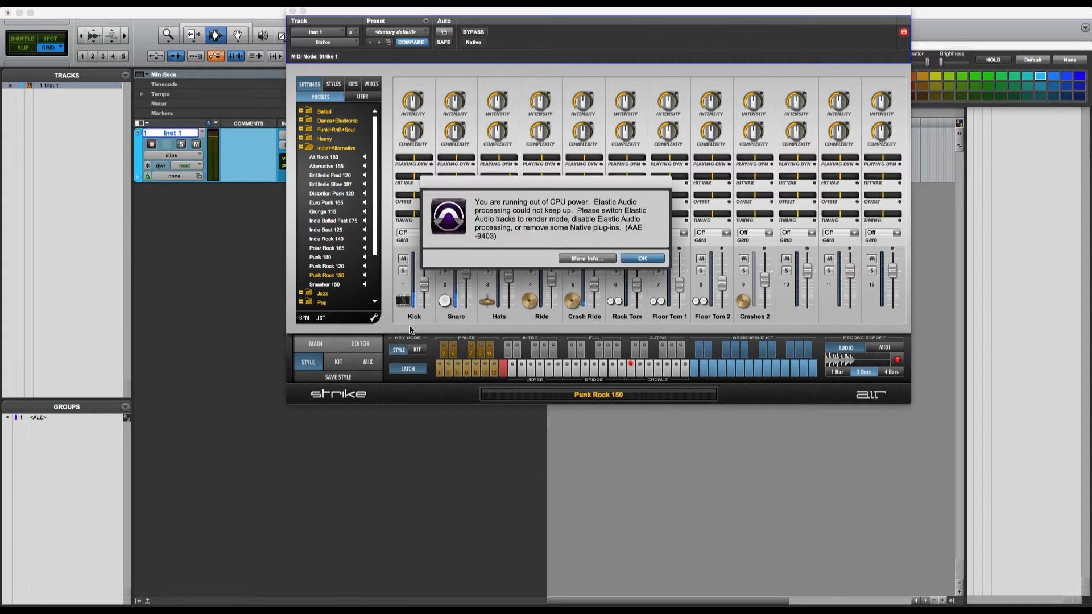
Step: Dismiss the CPU overload warning, switch to the Kit page and stop pattern playback
{"action": "left_click", "coordinate": [643, 259]}
{"action": "left_click", "coordinate": [343, 364]}
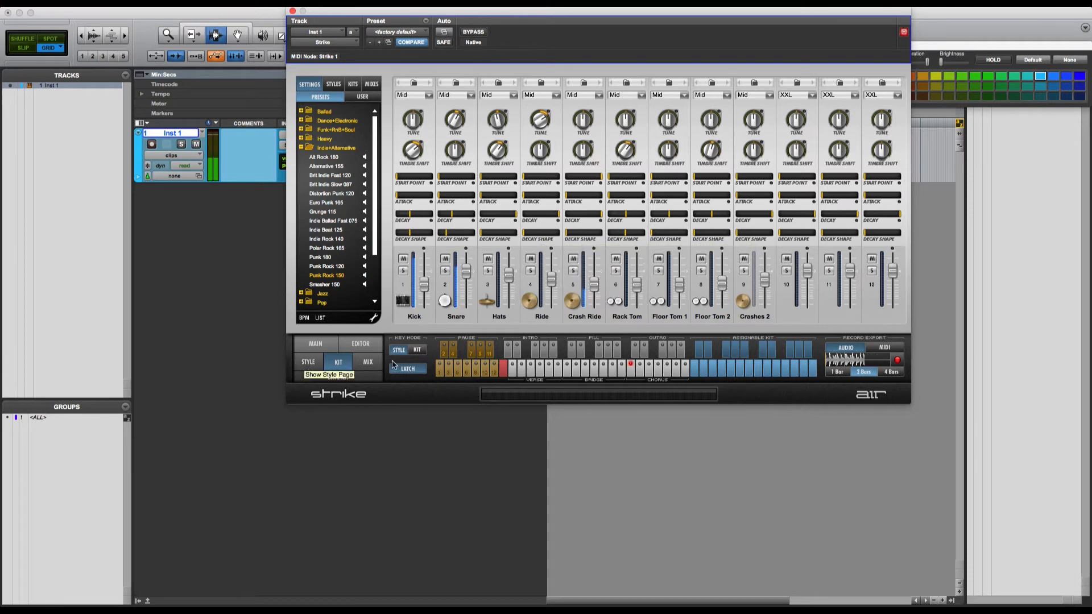
{"action": "left_click", "coordinate": [504, 372]}
Step: Set the Playback Engine's H/W Buffer Size to 1024 samples and confirm
{"action": "left_click", "coordinate": [305, 3]}
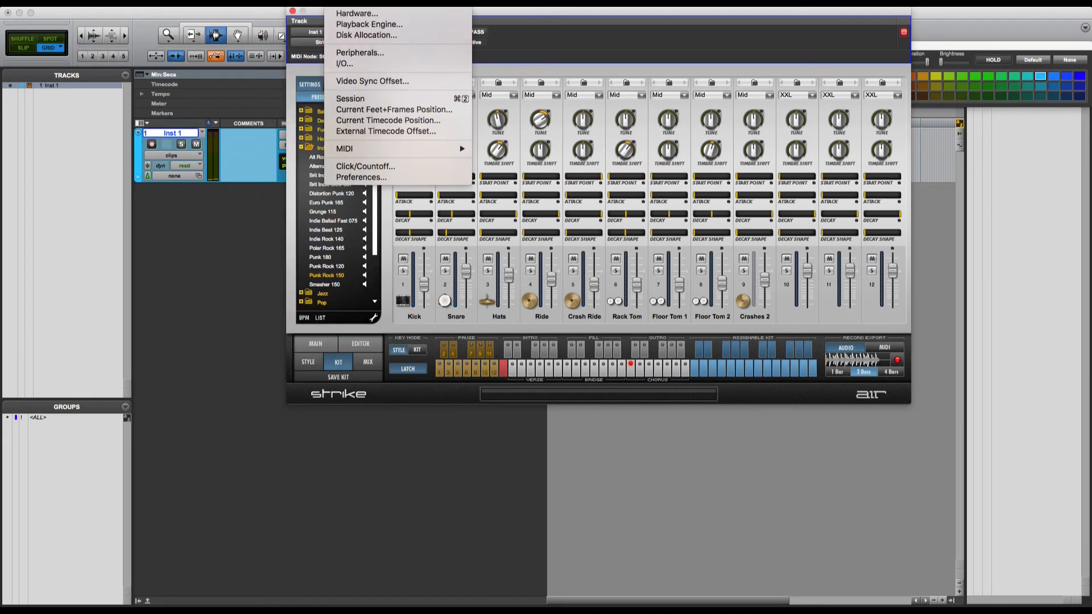
{"action": "left_click", "coordinate": [370, 23]}
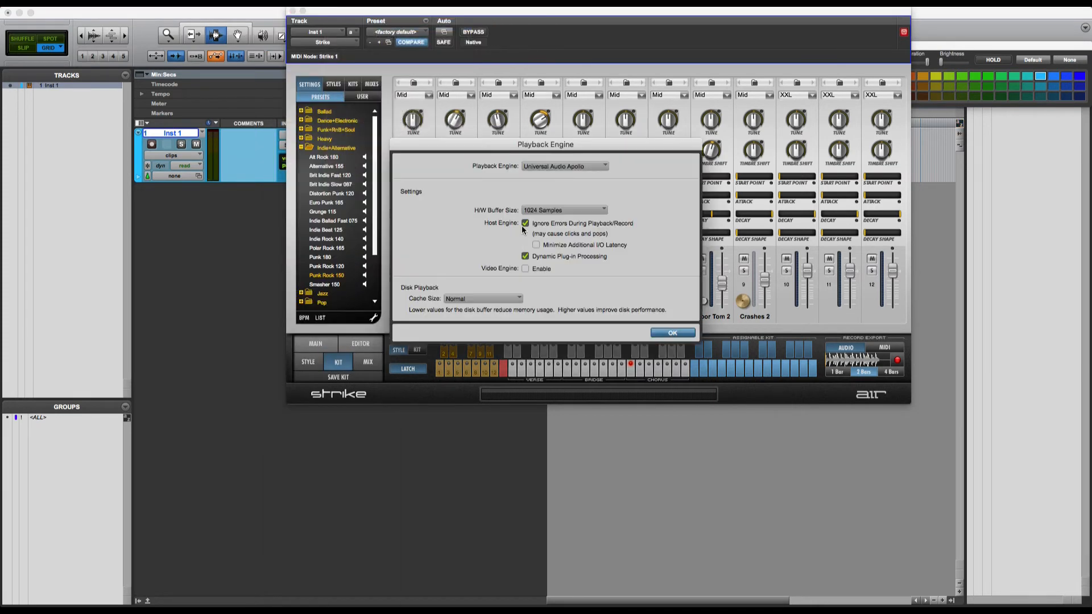
{"action": "left_click", "coordinate": [553, 210]}
{"action": "left_click", "coordinate": [555, 200]}
{"action": "left_click", "coordinate": [561, 208]}
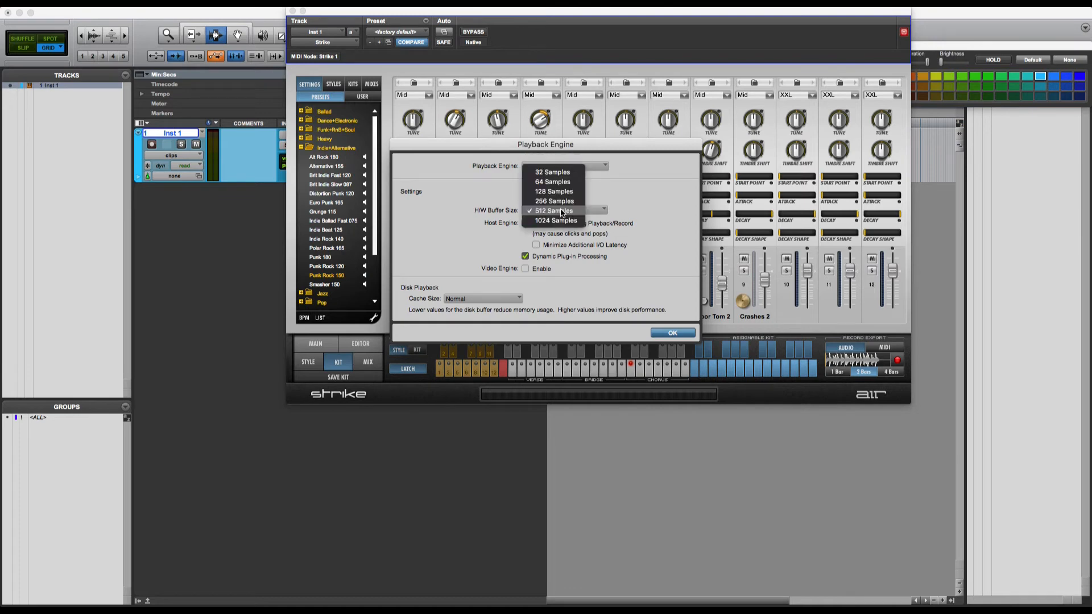
{"action": "left_click", "coordinate": [561, 220]}
{"action": "left_click", "coordinate": [673, 332]}
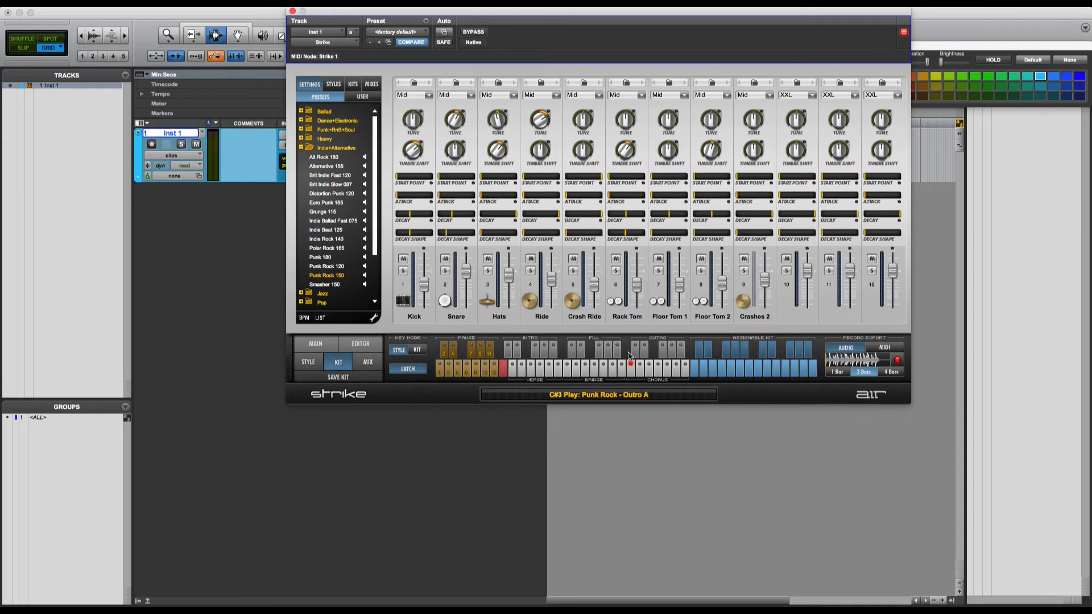
Step: Play Chorus A, tune the snare down to -5 semitones and set its timbre shift to -100 %
{"action": "left_click", "coordinate": [500, 374]}
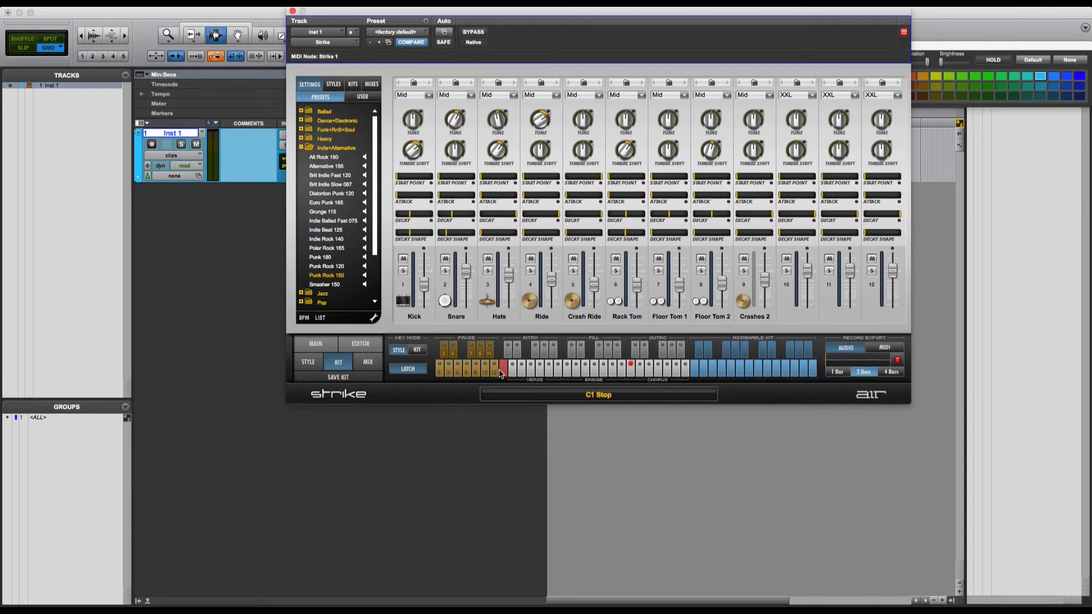
{"action": "left_click", "coordinate": [631, 373]}
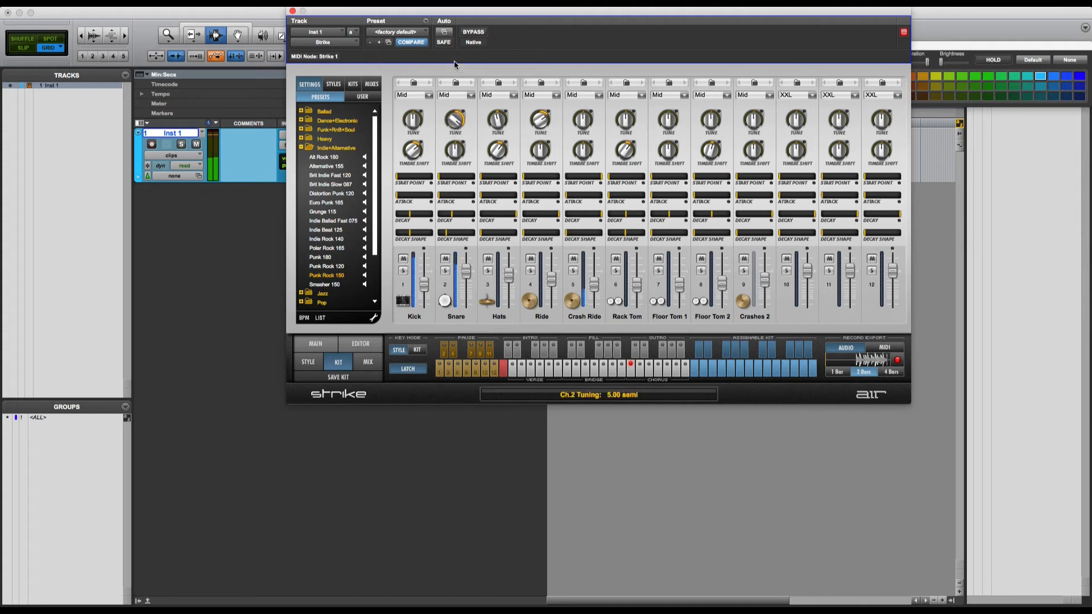
{"action": "left_click_drag", "start_coordinate": [454, 118], "coordinate": [456, 214]}
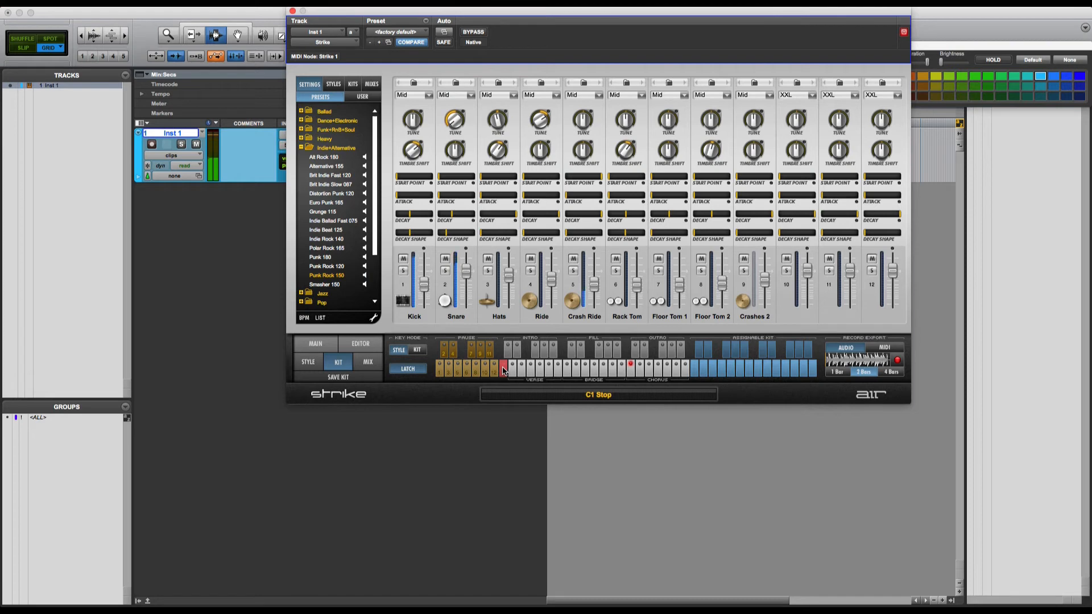
{"action": "left_click_drag", "start_coordinate": [455, 158], "coordinate": [474, 69]}
Step: Reset snare tuning to 0 semitones and timbre shift to centre, then bring up the mixer
{"action": "left_click", "coordinate": [454, 119], "text": "alt"}
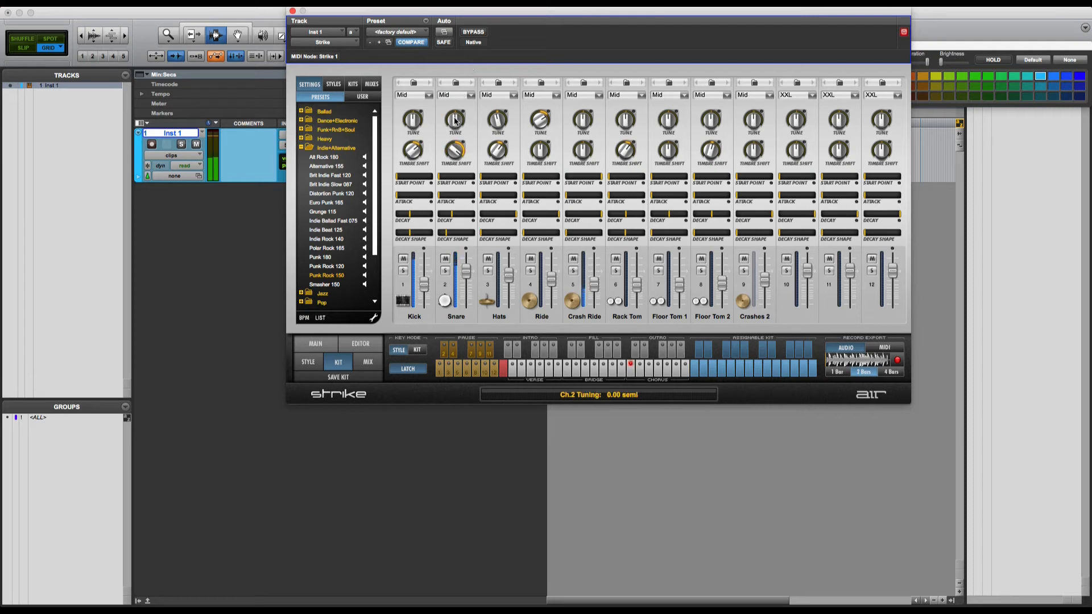
{"action": "left_click", "coordinate": [455, 150], "text": "alt"}
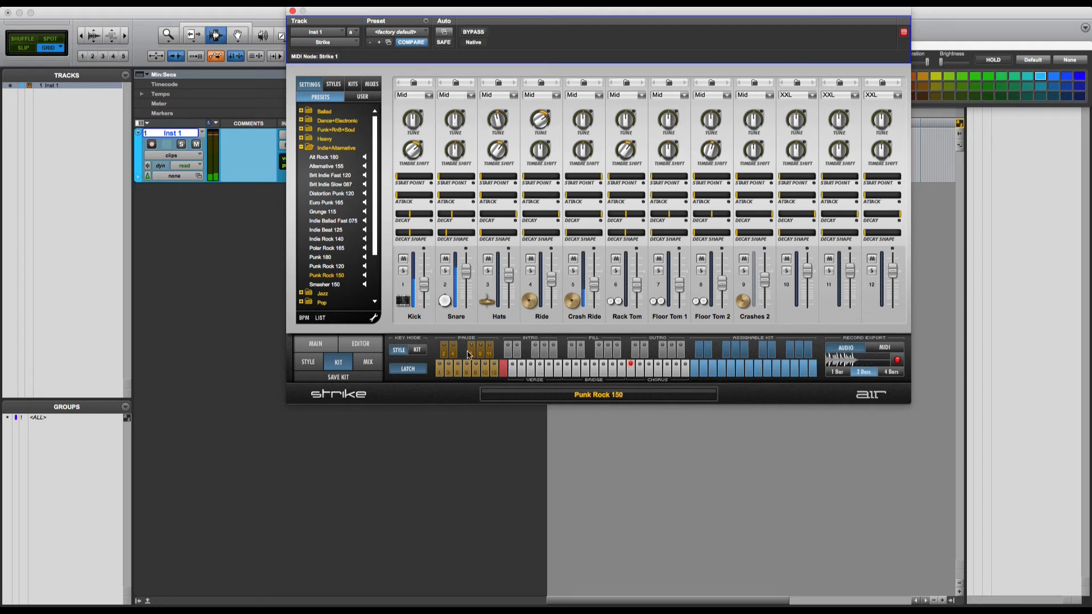
{"action": "left_click", "coordinate": [364, 365]}
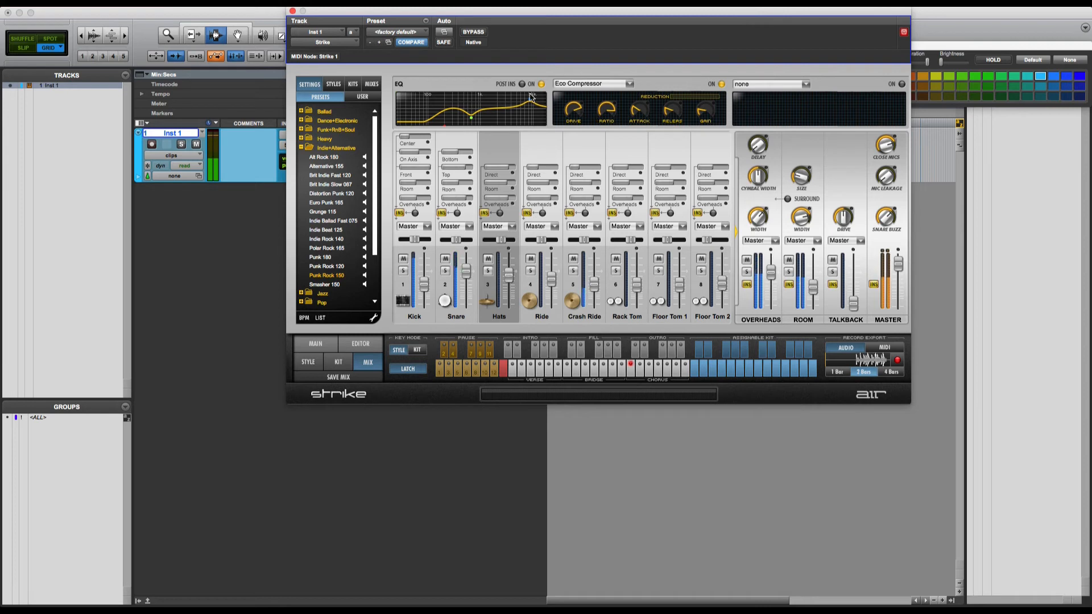
Step: Boost the Hats high EQ band to +13.5 dB, then undo it by reloading Punk Rock 150
{"action": "left_click_drag", "start_coordinate": [529, 102], "coordinate": [485, 55]}
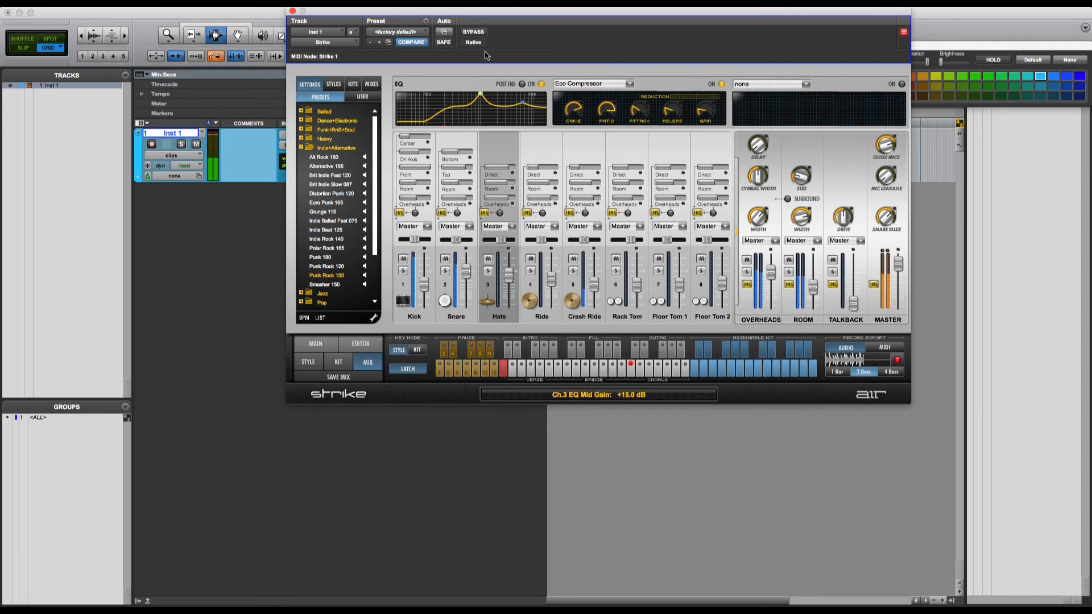
{"action": "left_click", "coordinate": [328, 267]}
{"action": "left_click", "coordinate": [329, 276]}
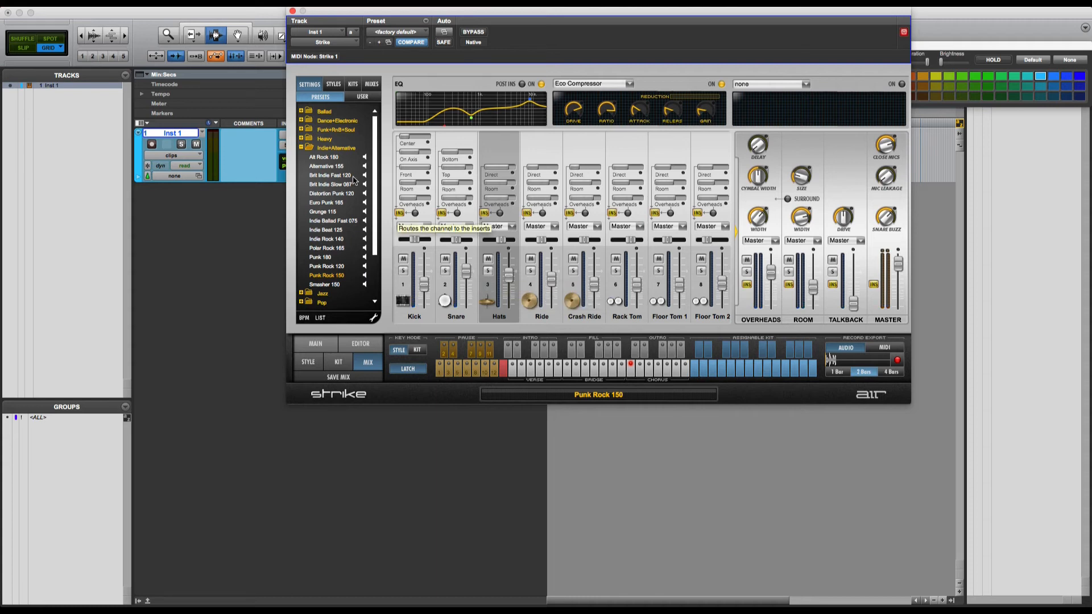
Step: Collapse and re-expand the Indie+Alternative preset folder, then open the style pattern editor
{"action": "left_click", "coordinate": [301, 148]}
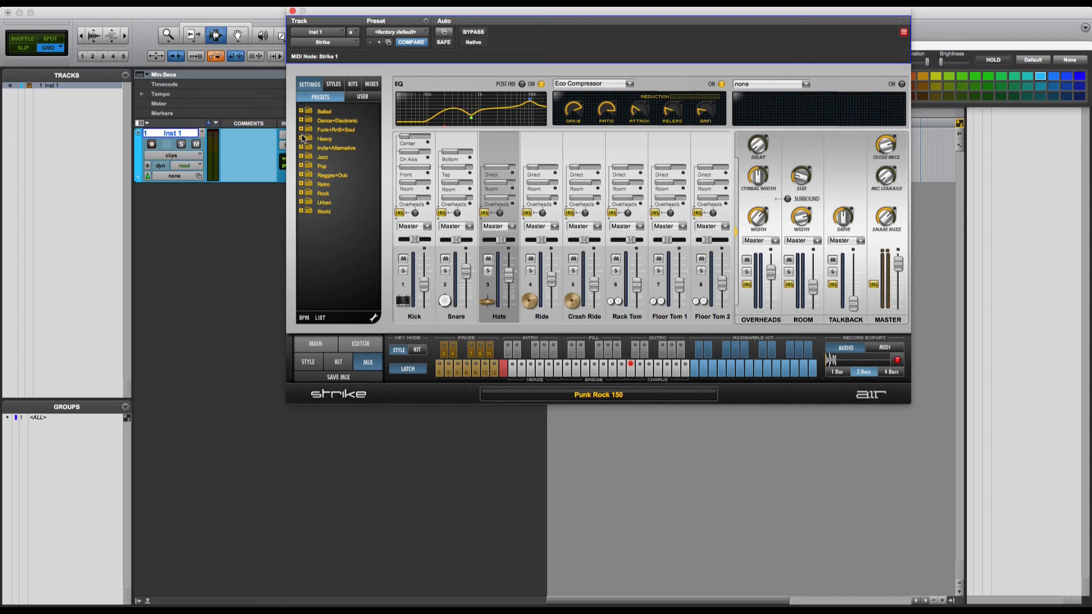
{"action": "left_click", "coordinate": [301, 149]}
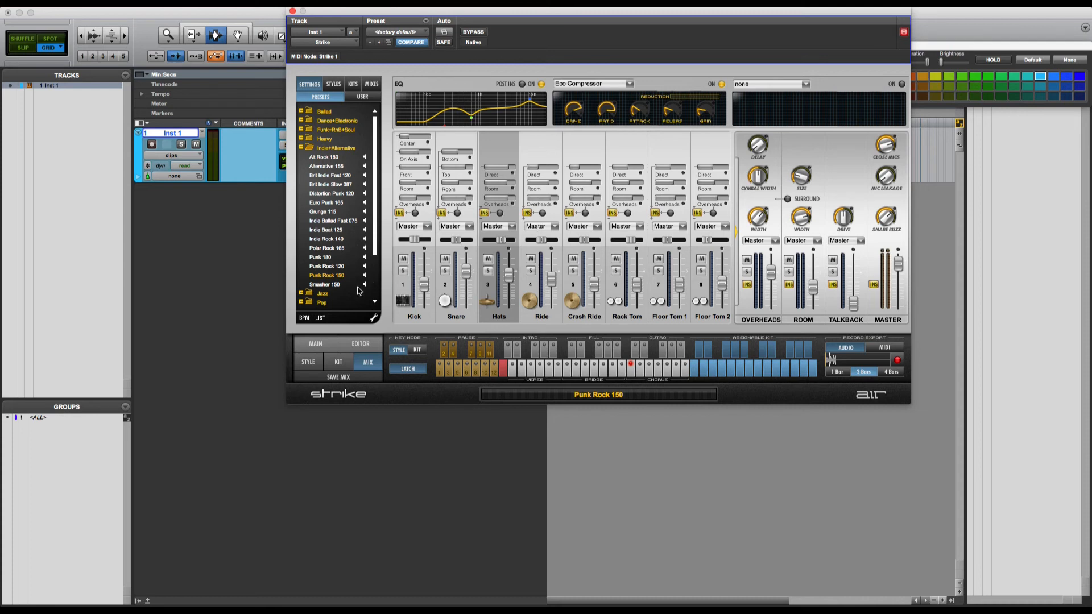
{"action": "left_click", "coordinate": [360, 344]}
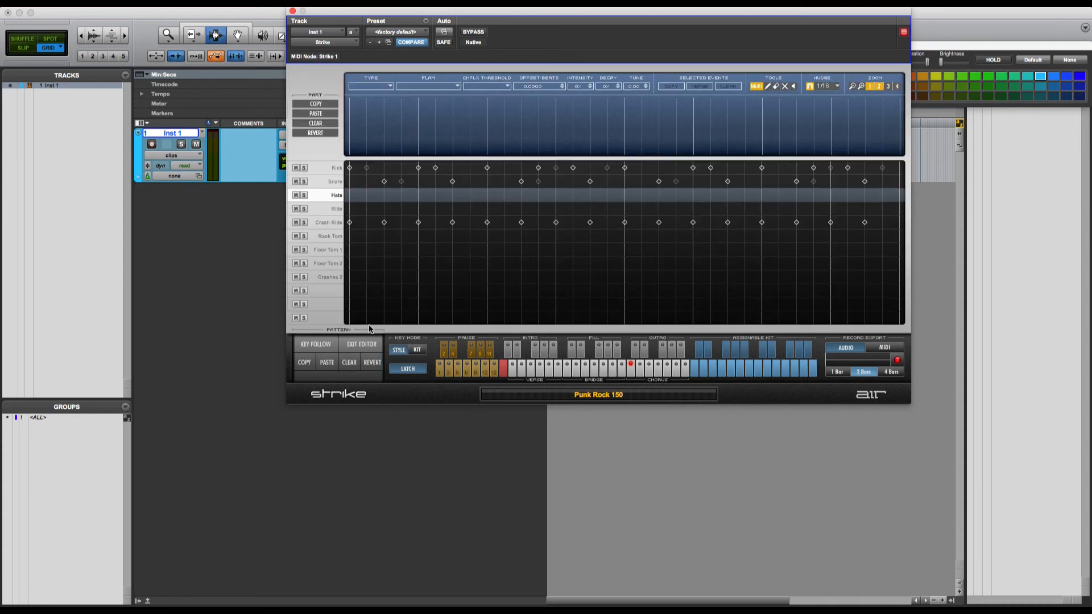
Step: Play and stop Chorus A, dismiss the disk-full notice, enable Key Follow, and exit to the mixer
{"action": "left_click", "coordinate": [630, 372]}
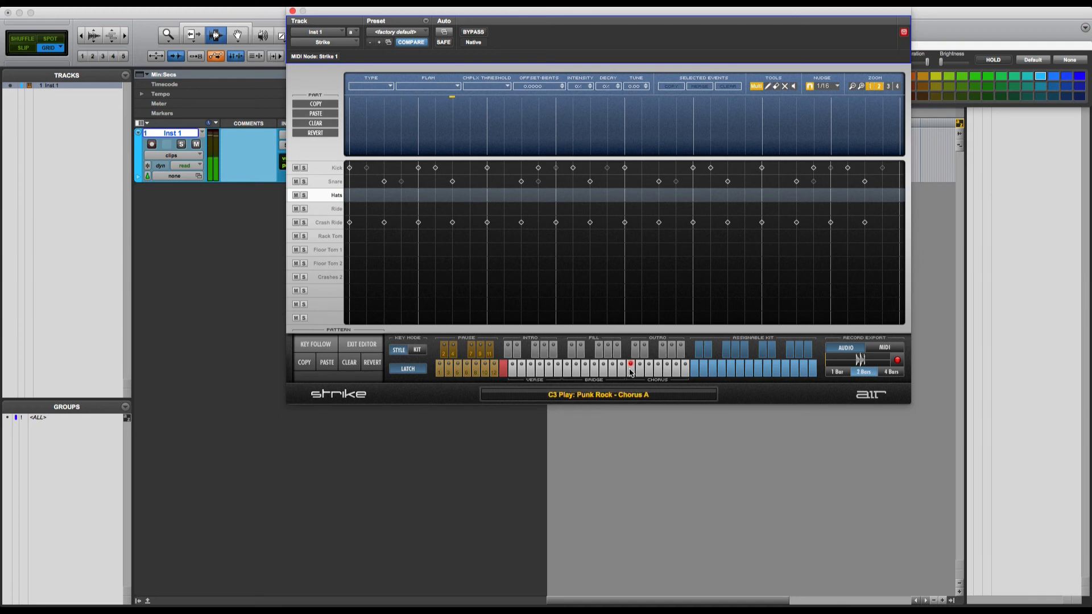
{"action": "left_click", "coordinate": [503, 370]}
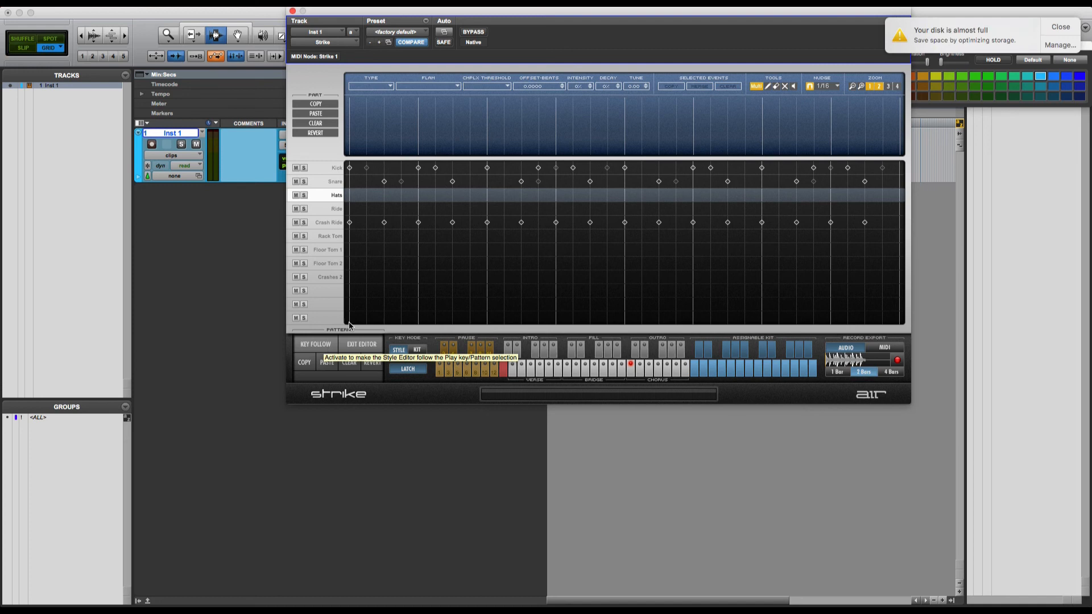
{"action": "left_click", "coordinate": [1062, 28]}
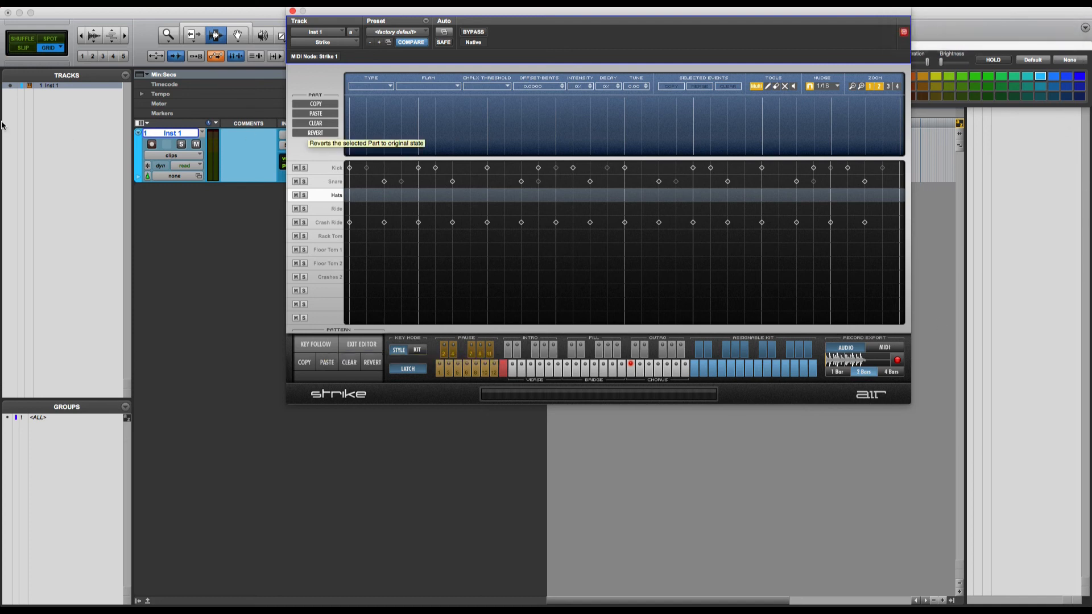
{"action": "left_click", "coordinate": [320, 346]}
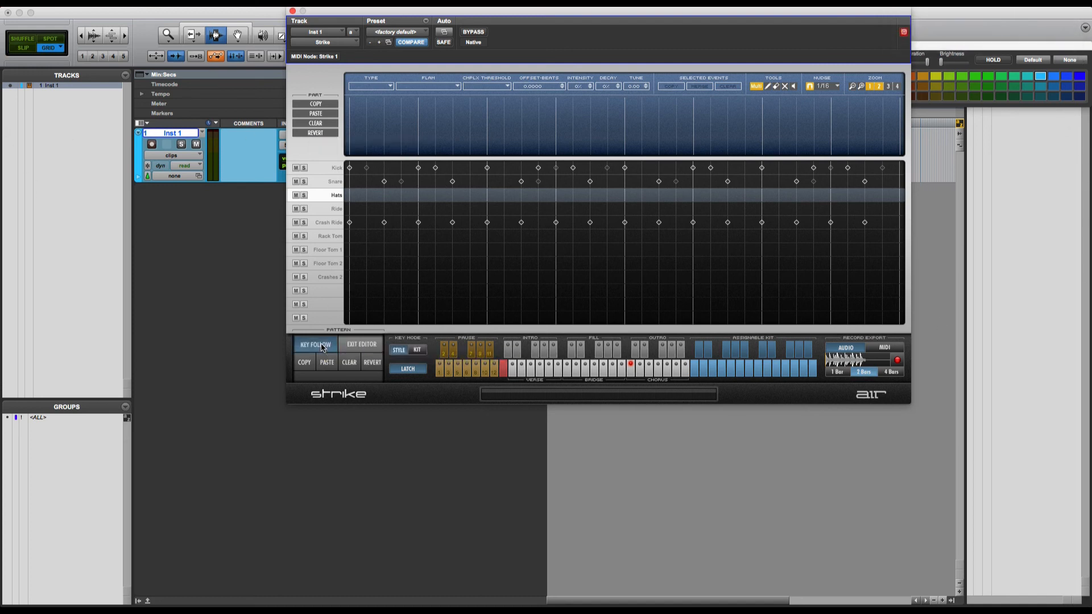
{"action": "left_click", "coordinate": [354, 345]}
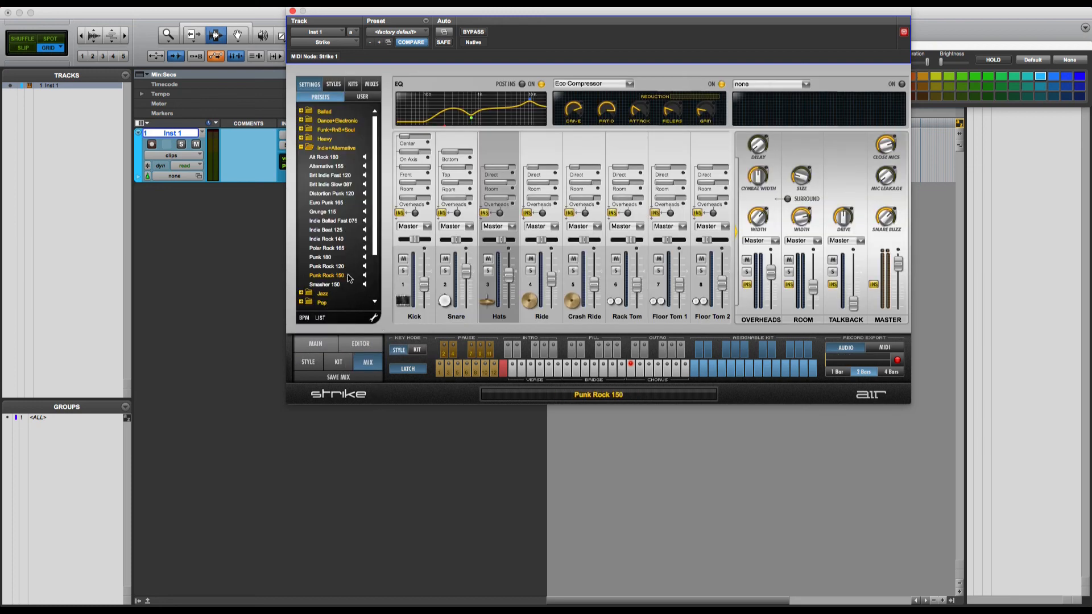
Step: Stop playback, trigger the C3 Chorus A pattern, then switch to Intro E on A#1
{"action": "left_click", "coordinate": [630, 373]}
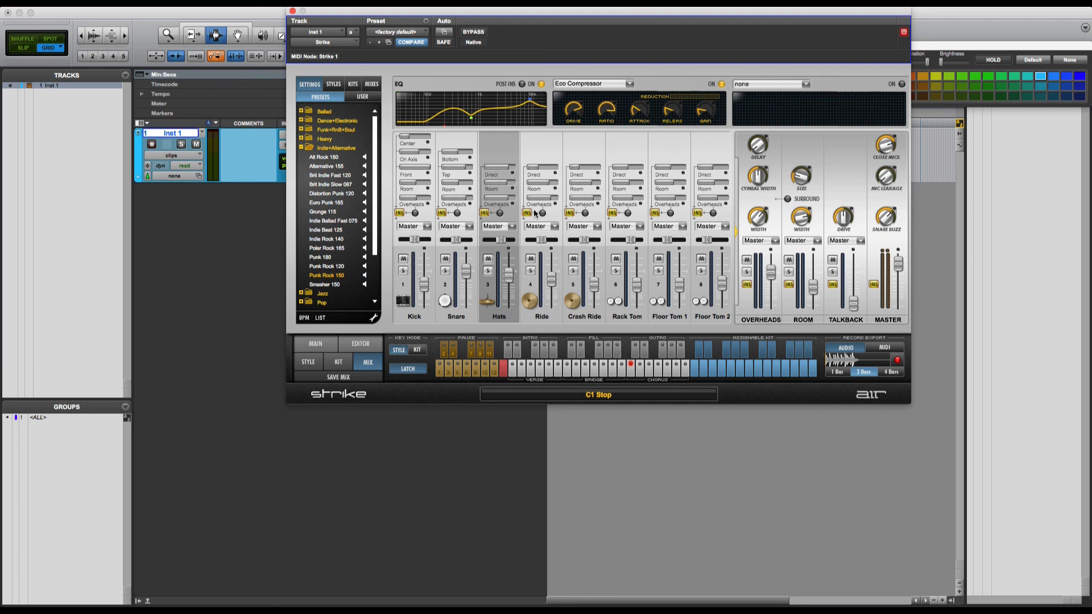
{"action": "left_click", "coordinate": [628, 373]}
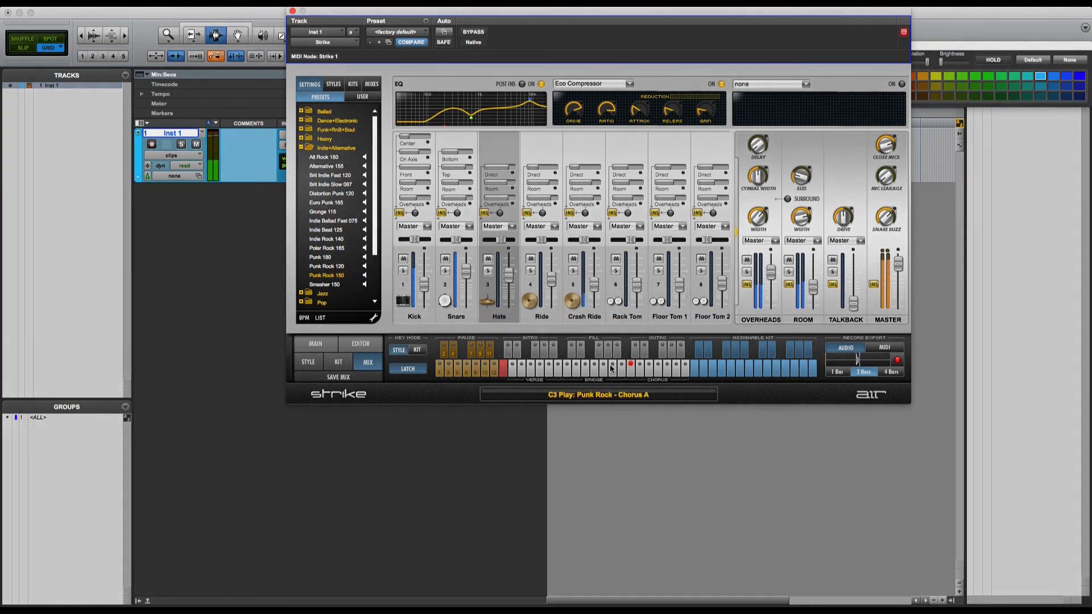
{"action": "left_click", "coordinate": [554, 350]}
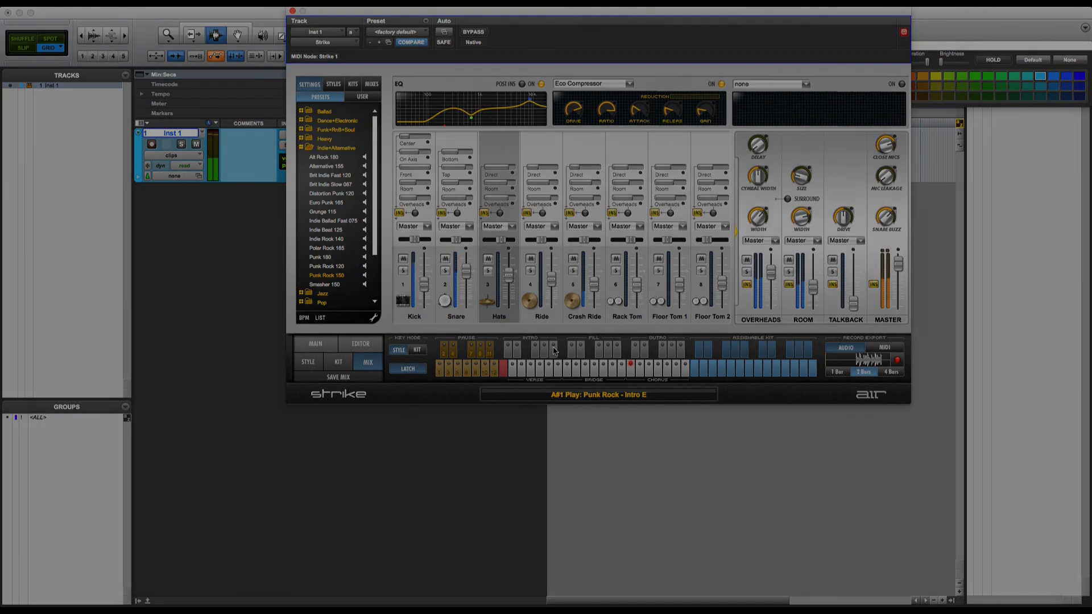